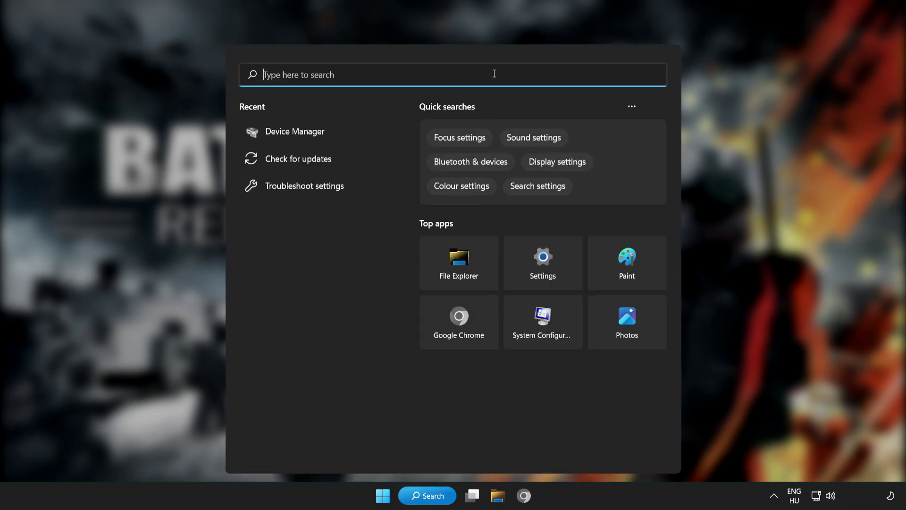
- Search Windows for "device manager", open Device Manager and maximize its window
type("device m")
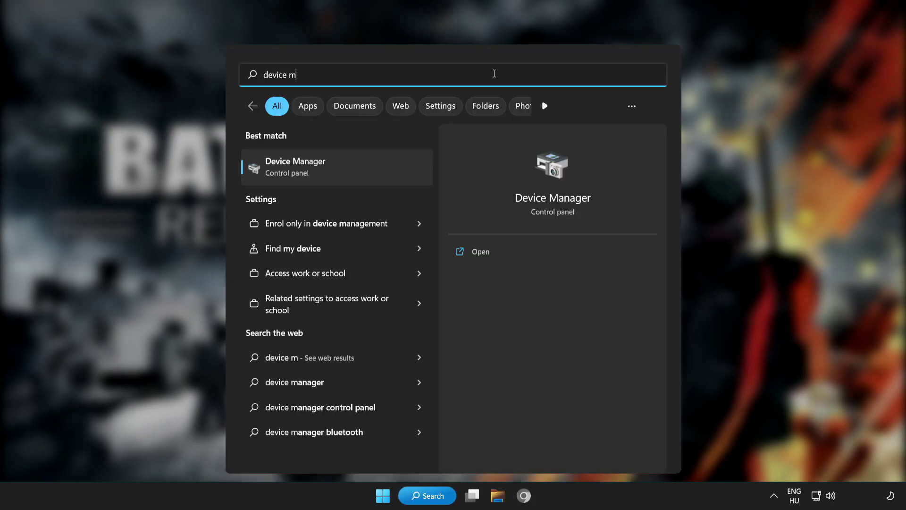
type("anager")
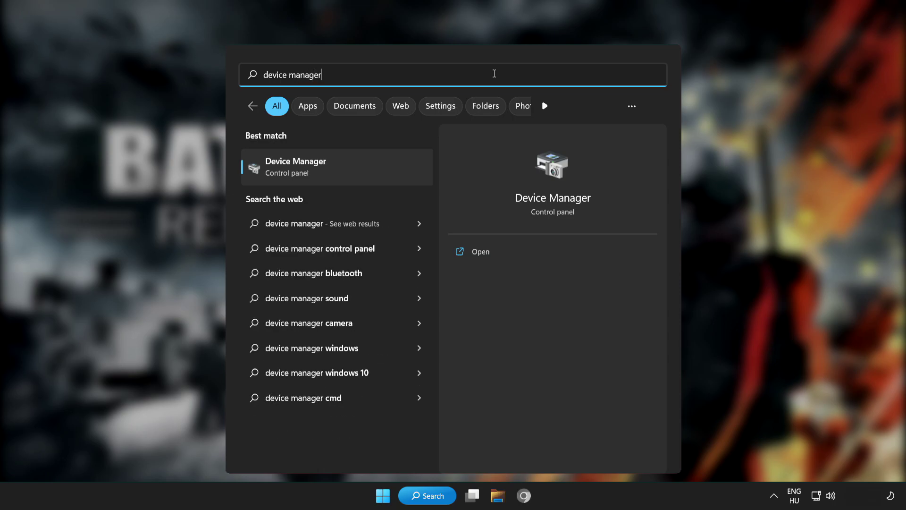
left_click(377, 169)
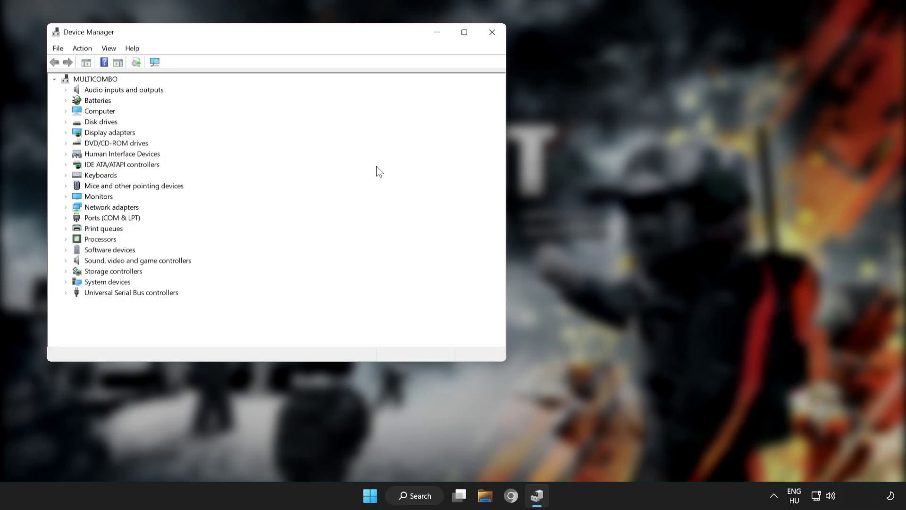
left_click(463, 35)
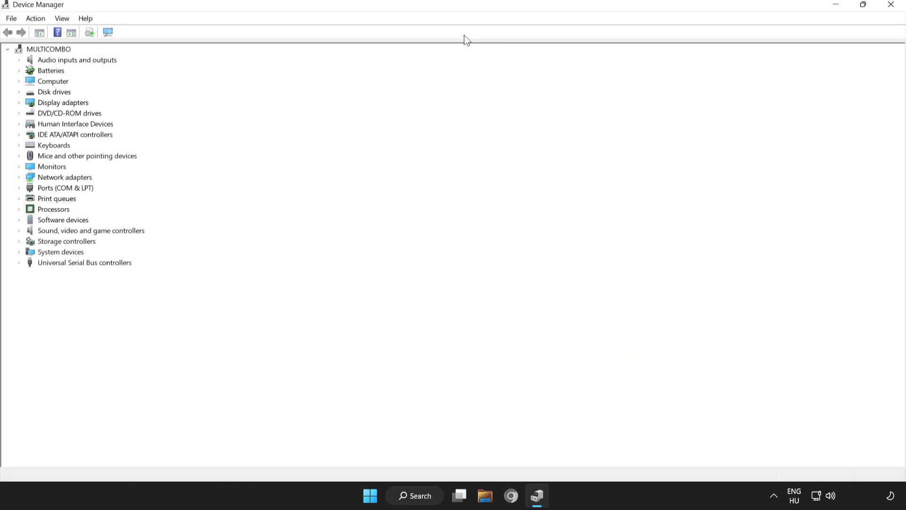
- Run an automatic driver update for the VMware SVGA 3D display adapter, then close Device Manager
left_click(33, 103)
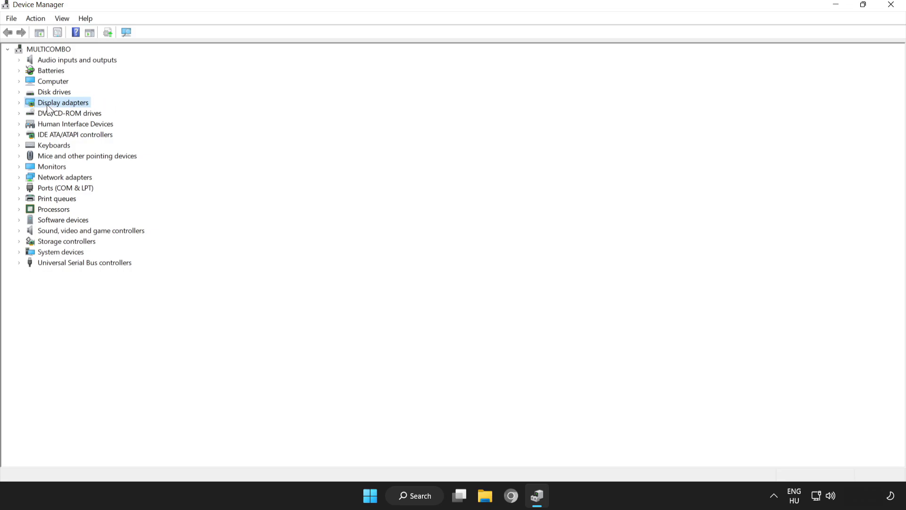
left_click(19, 103)
left_click(57, 113)
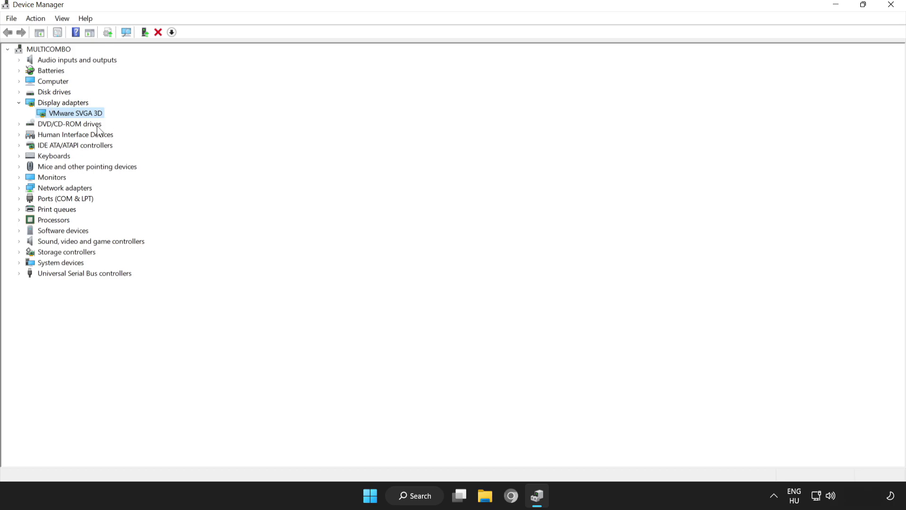
right_click(68, 113)
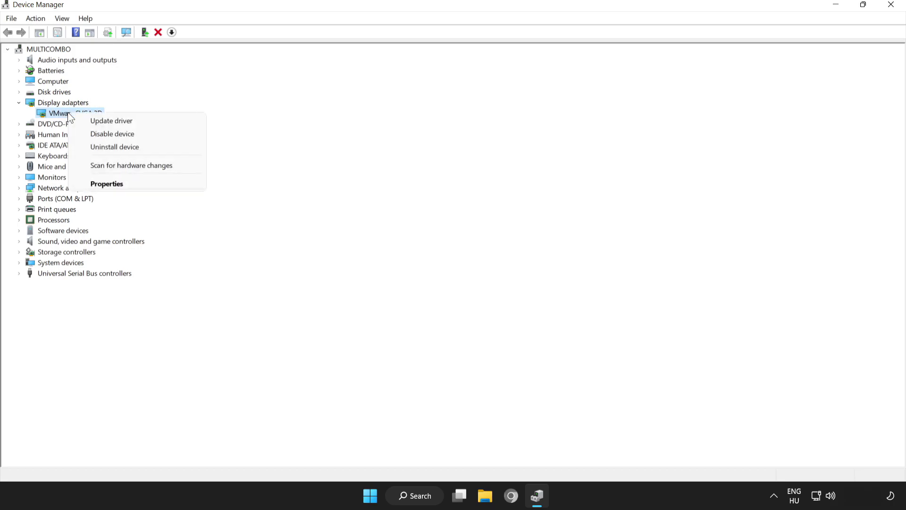
left_click(111, 121)
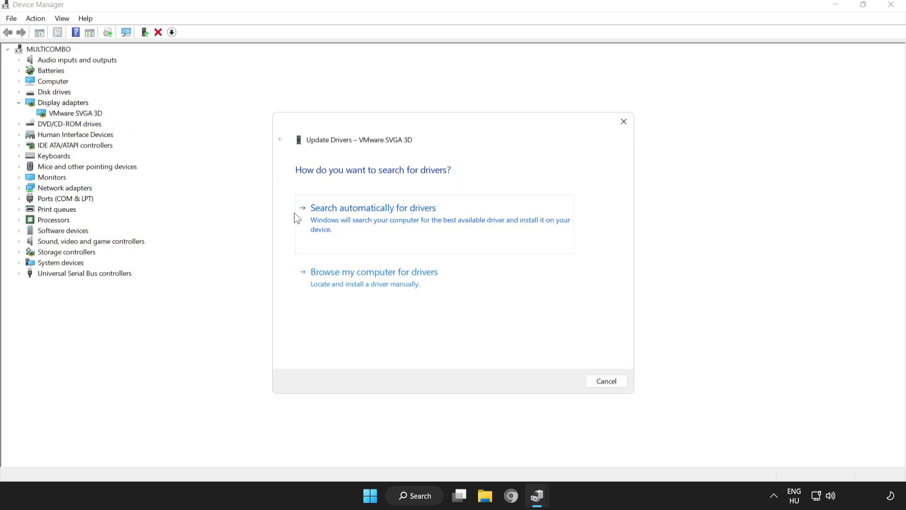
left_click(385, 214)
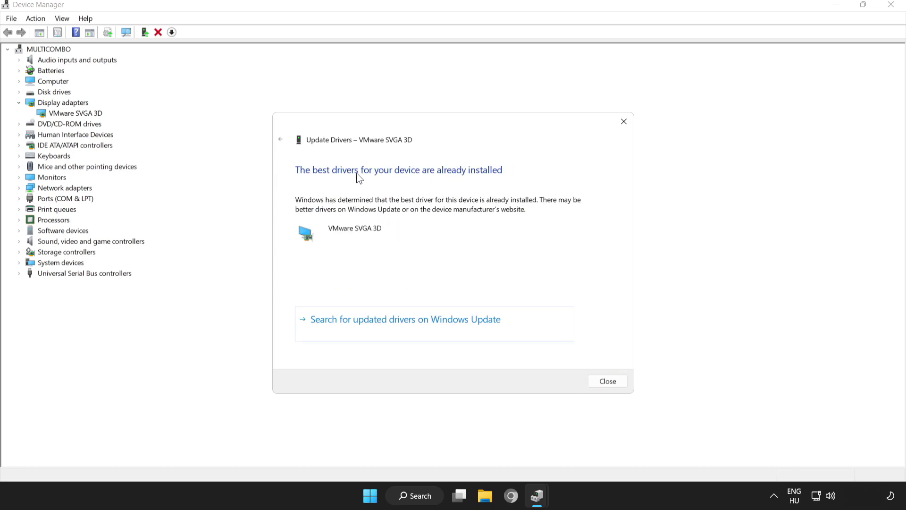
left_click(608, 381)
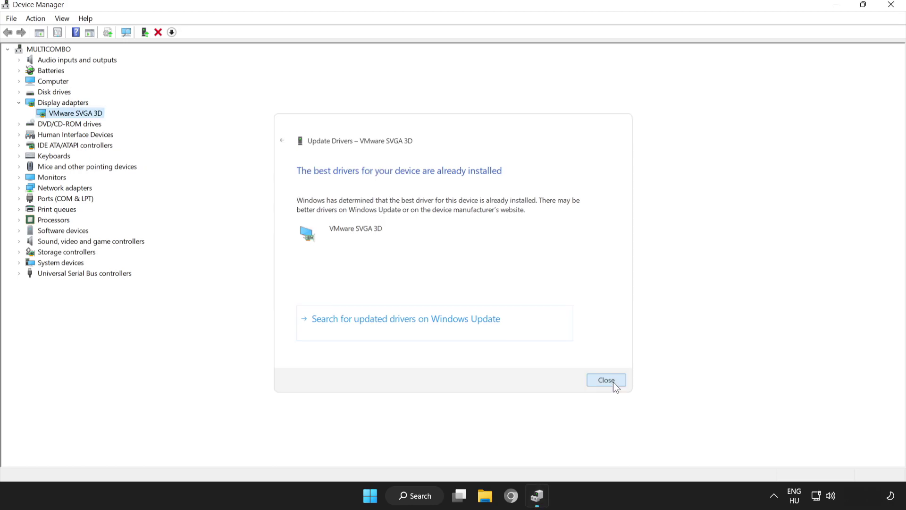
left_click(892, 6)
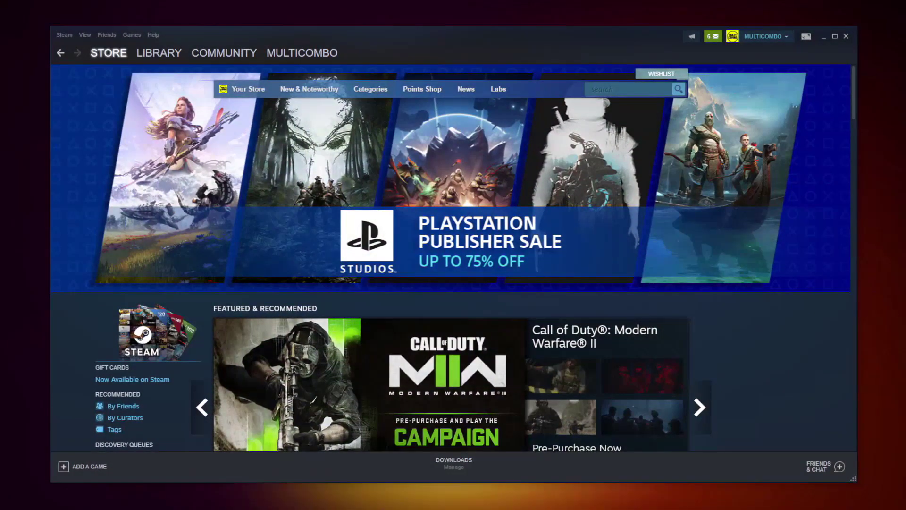
- Verify the integrity of the local files of the favourite game, Counter-Strike: Global Offensive, in the Steam library
left_click(155, 51)
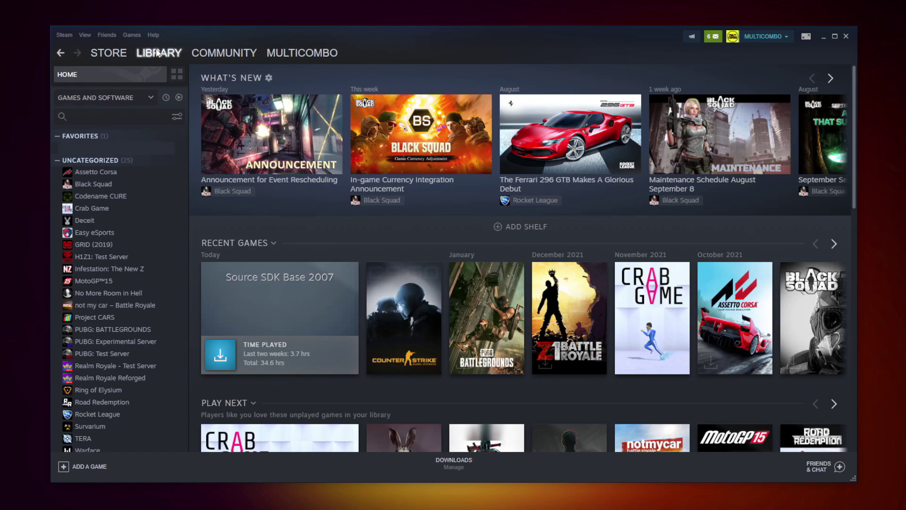
right_click(176, 149)
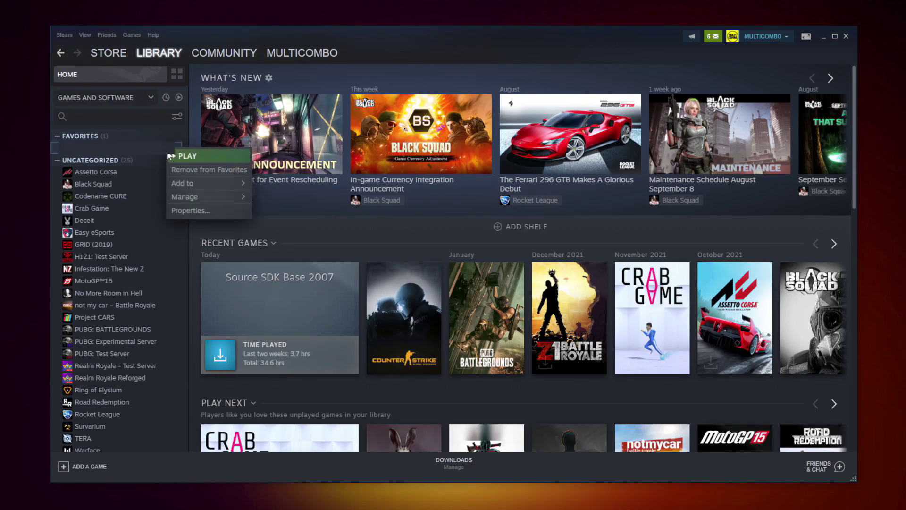
left_click(202, 210)
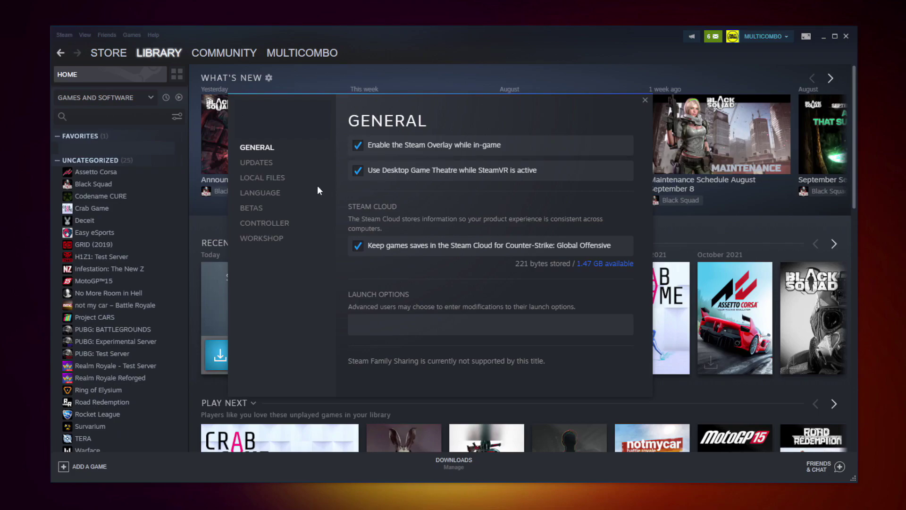
left_click(266, 182)
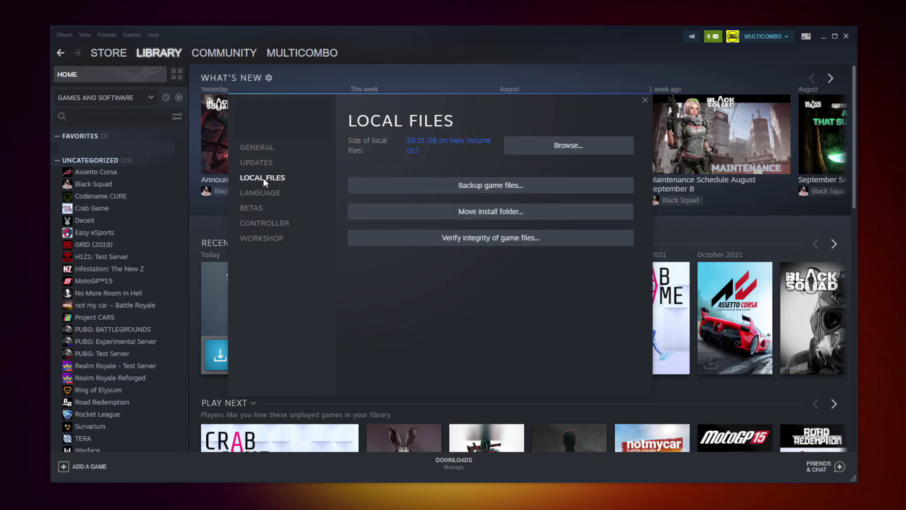
left_click(493, 240)
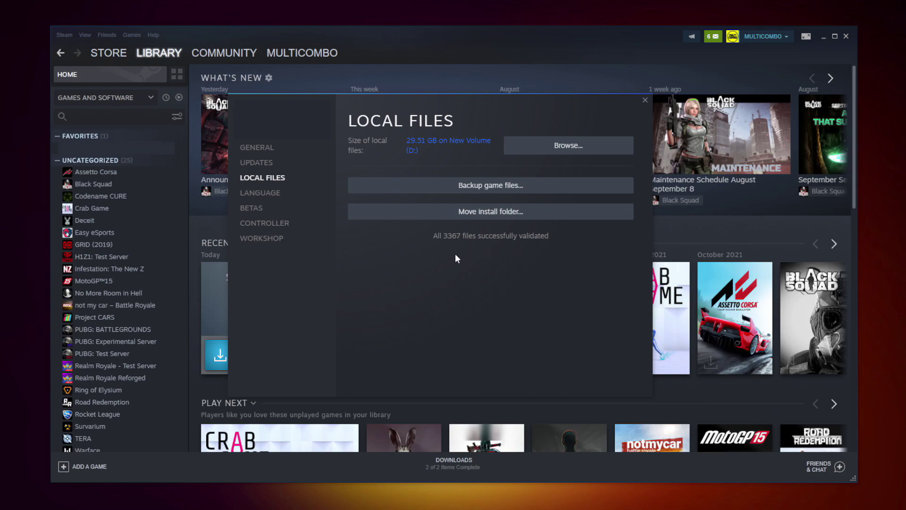
- Browse to the game's install folder and open the properties of its application file
left_click(551, 150)
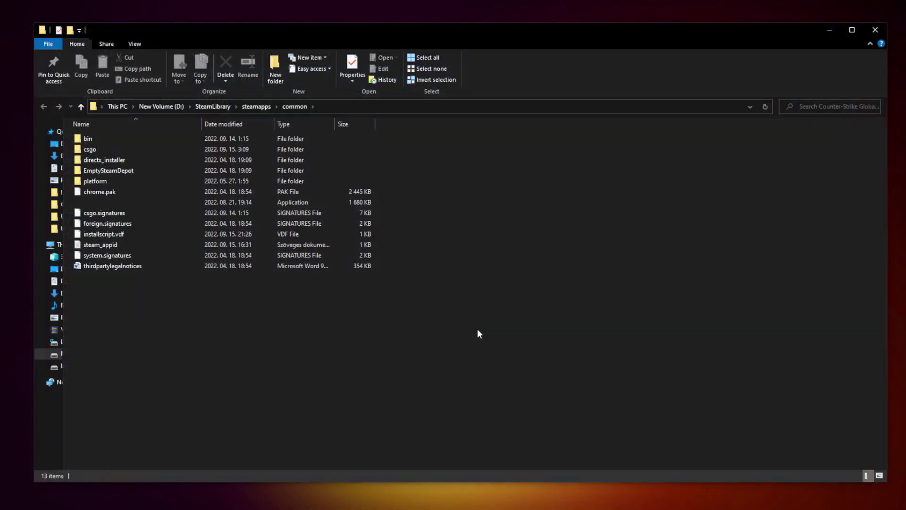
left_click(175, 206)
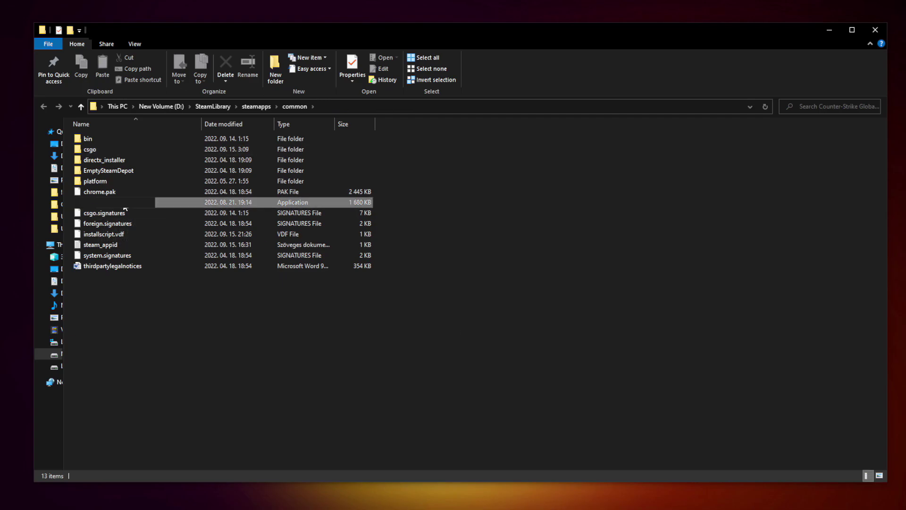
right_click(181, 203)
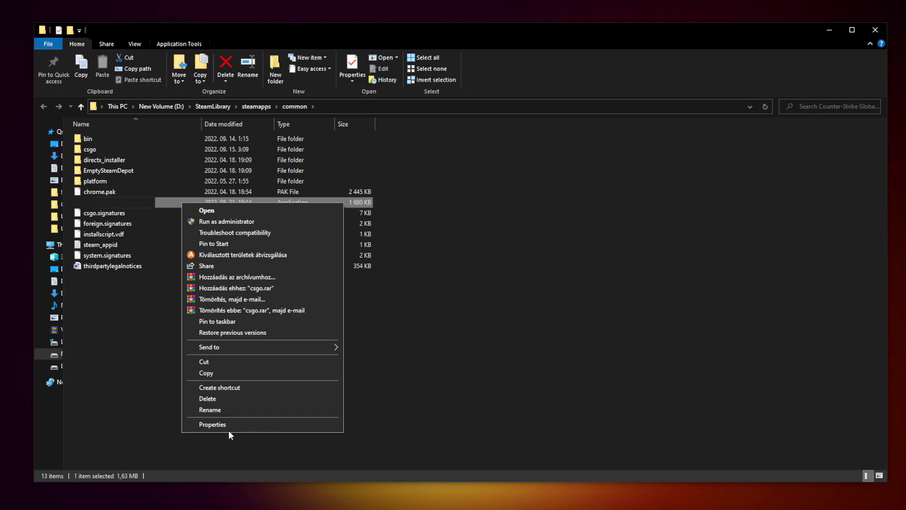
left_click(261, 423)
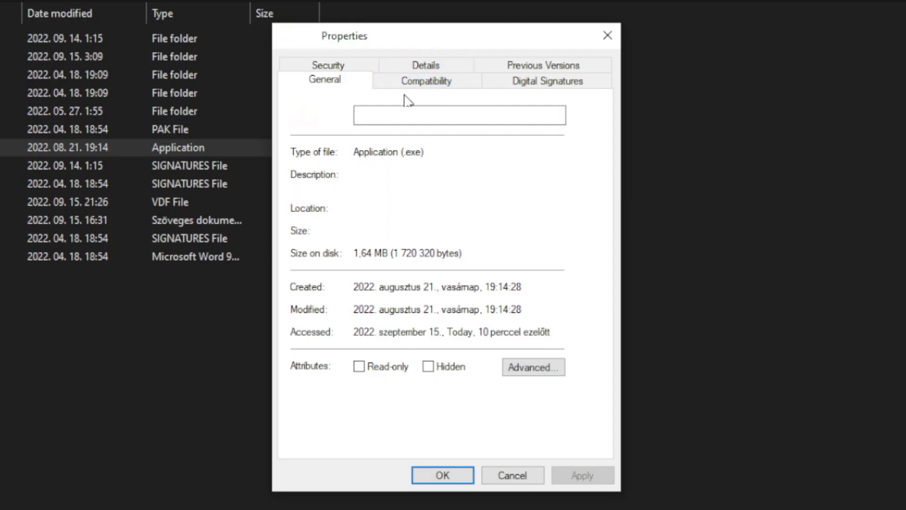
- Apply compatibility mode for Windows 8 to the game's executable, with fullscreen optimizations disabled and the program run as an administrator
left_click(439, 91)
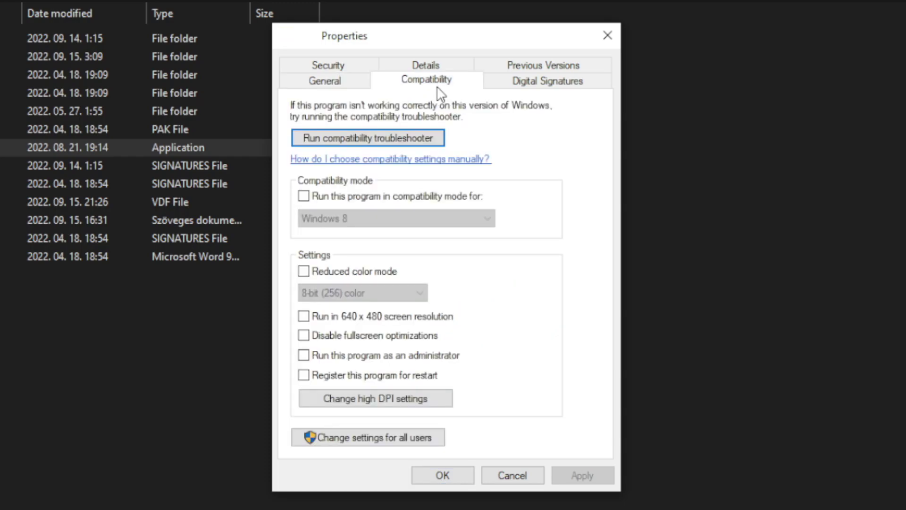
left_click(305, 196)
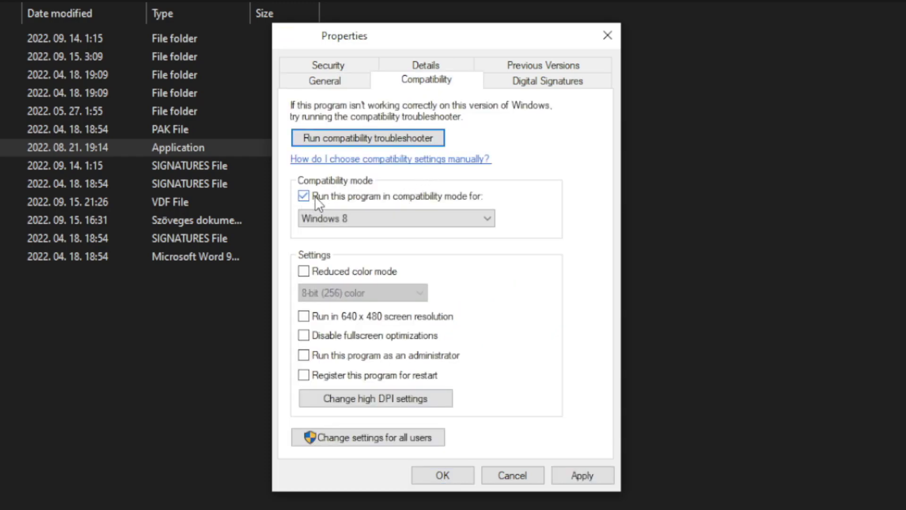
left_click(350, 214)
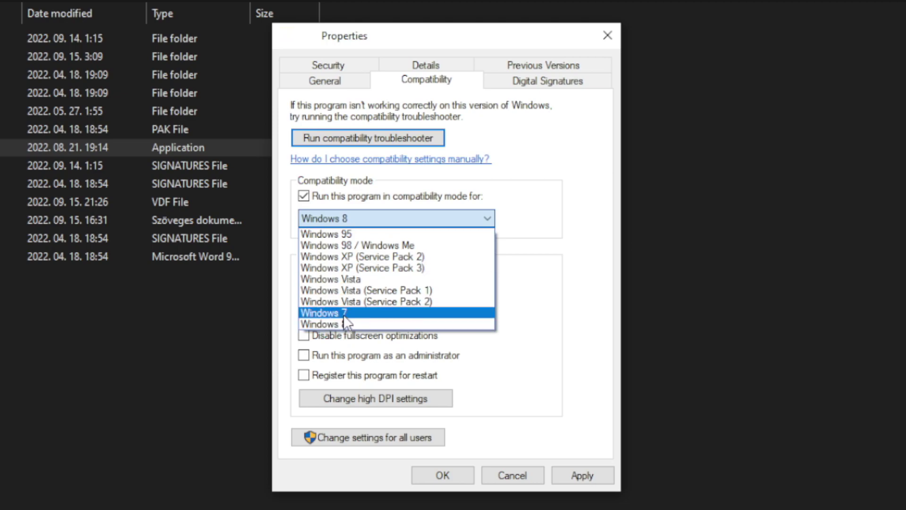
left_click(350, 325)
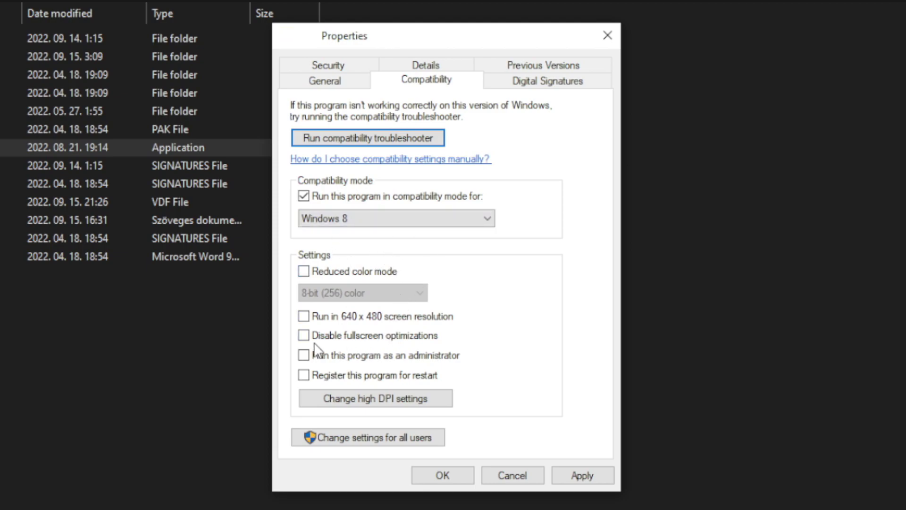
left_click(371, 340)
left_click(437, 362)
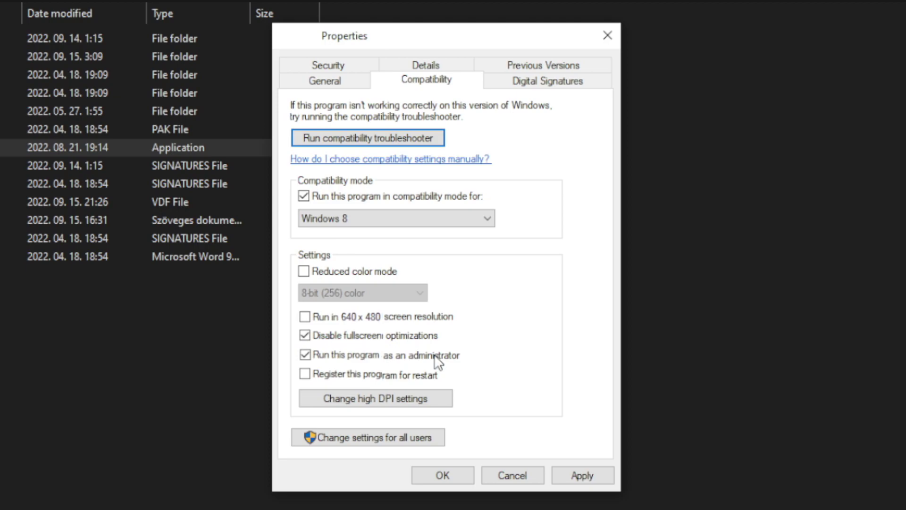
left_click(587, 481)
left_click(442, 477)
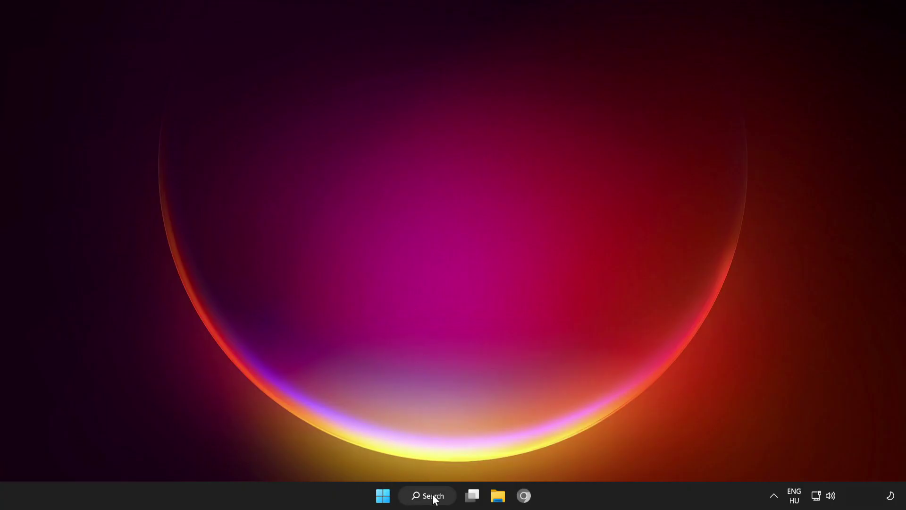
- Search Windows for "update", check for updates in Windows Update and close Settings
left_click(424, 493)
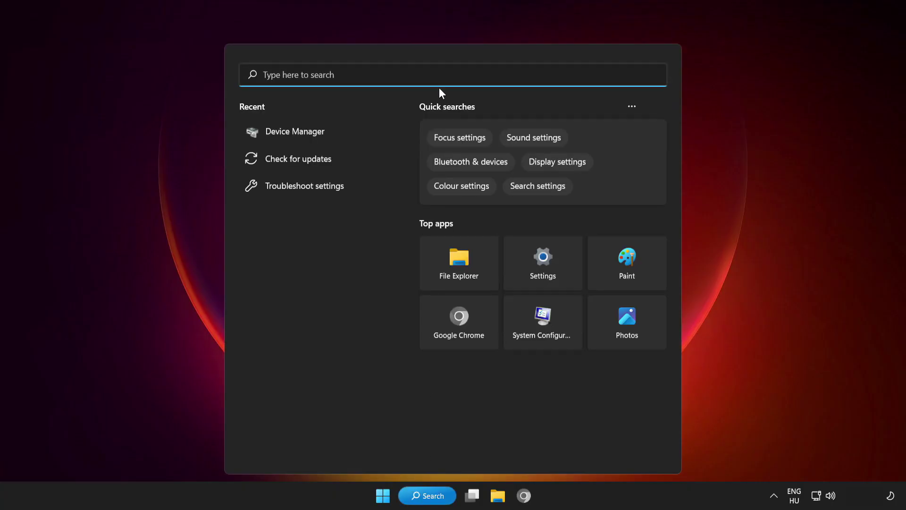
type("update")
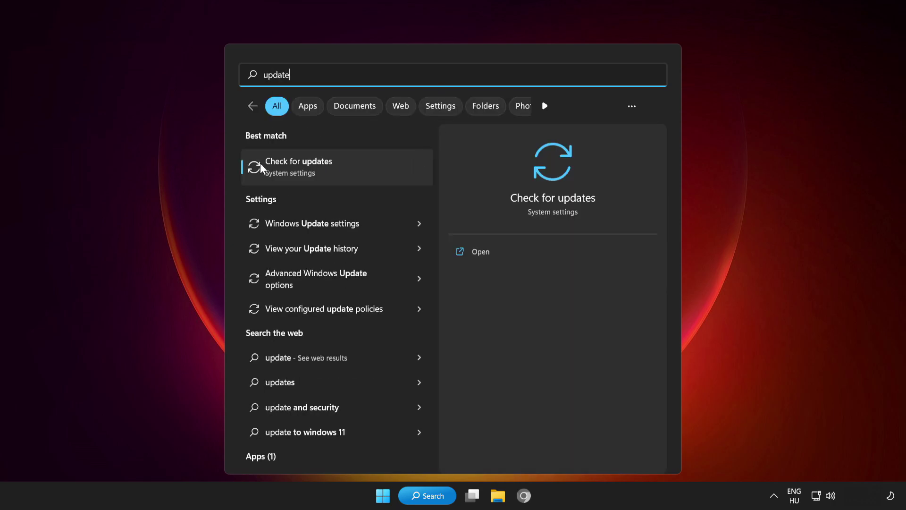
left_click(356, 164)
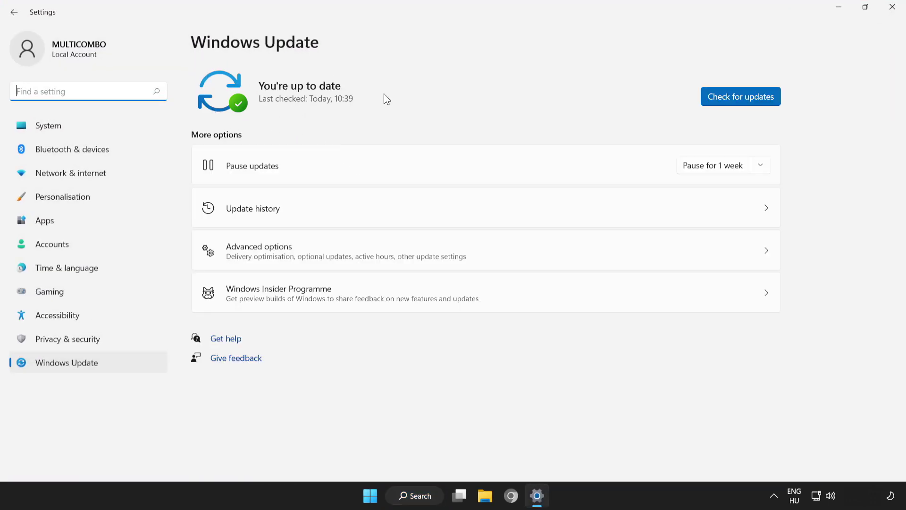
left_click(743, 97)
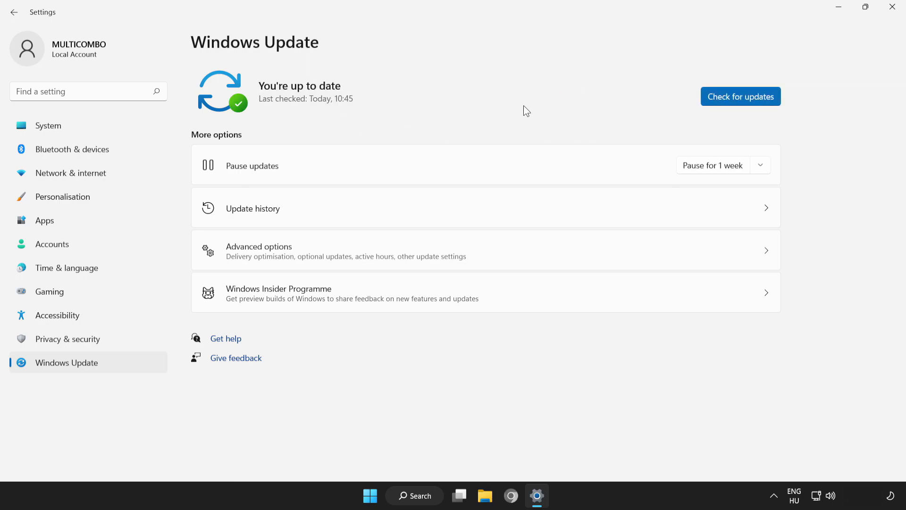
left_click(893, 8)
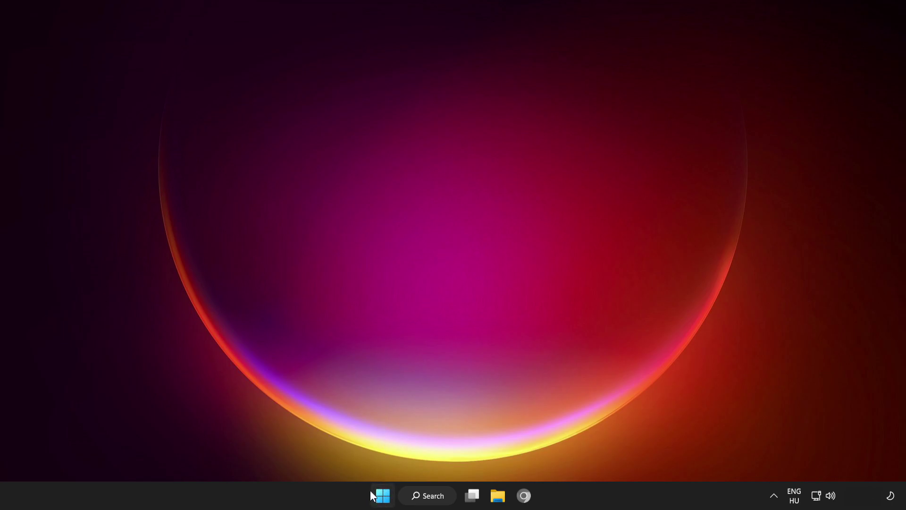
- Open the startup apps list in Task Manager and disable Cortana at startup
right_click(383, 496)
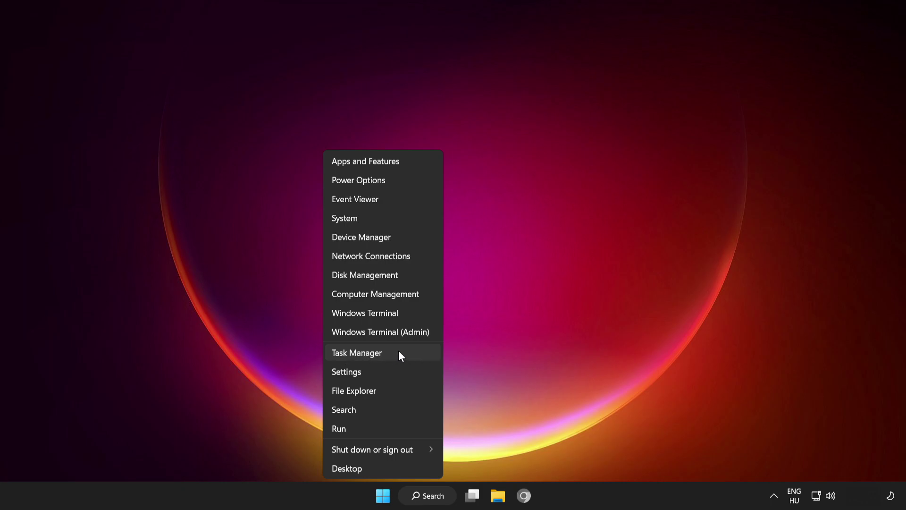
left_click(412, 354)
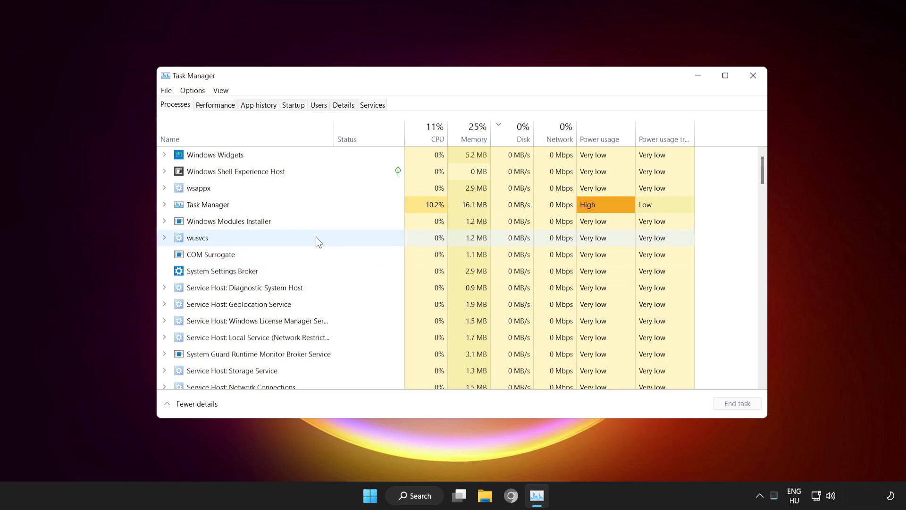
left_click(293, 106)
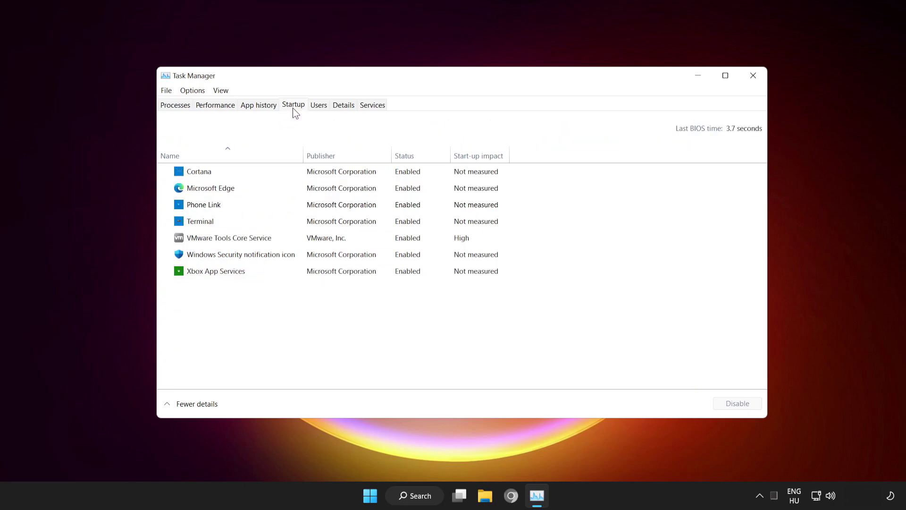
left_click(286, 170)
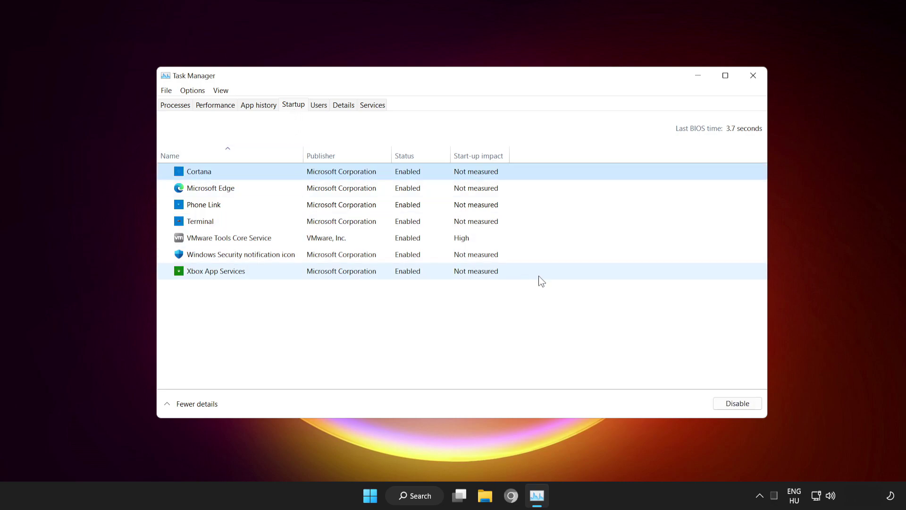
left_click(738, 404)
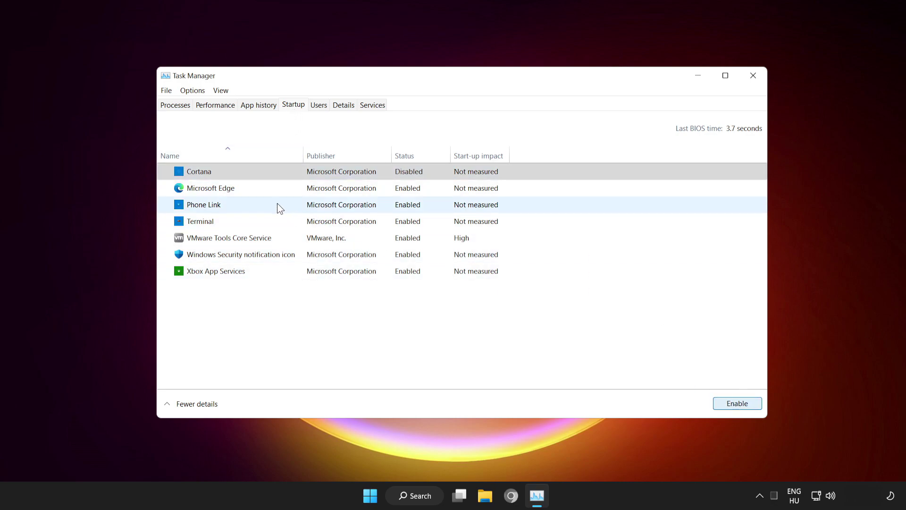
- Disable Microsoft Edge, Phone Link and Terminal at startup and close Task Manager
left_click(266, 188)
left_click(741, 405)
left_click(253, 208)
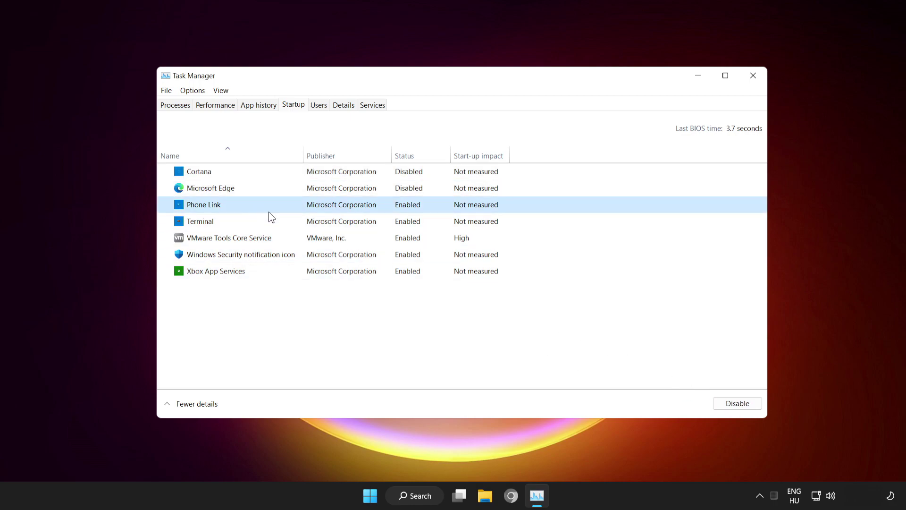
left_click(733, 402)
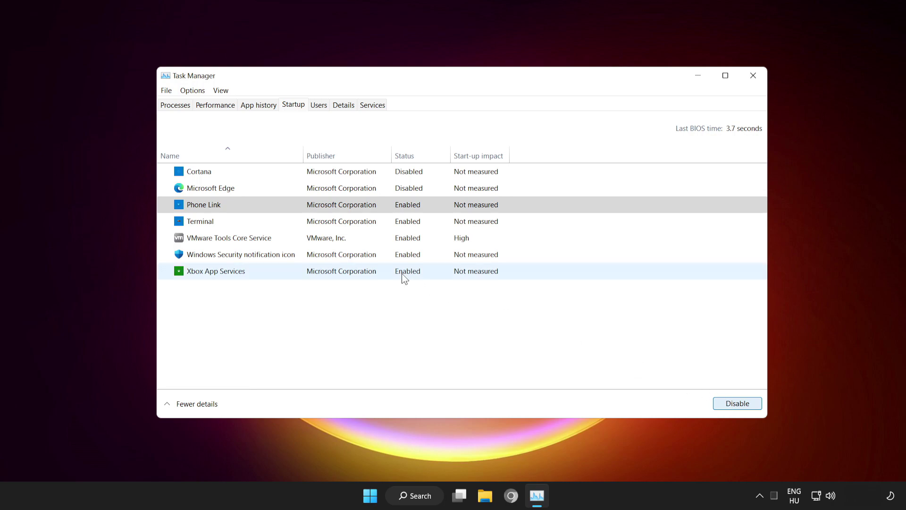
left_click(270, 224)
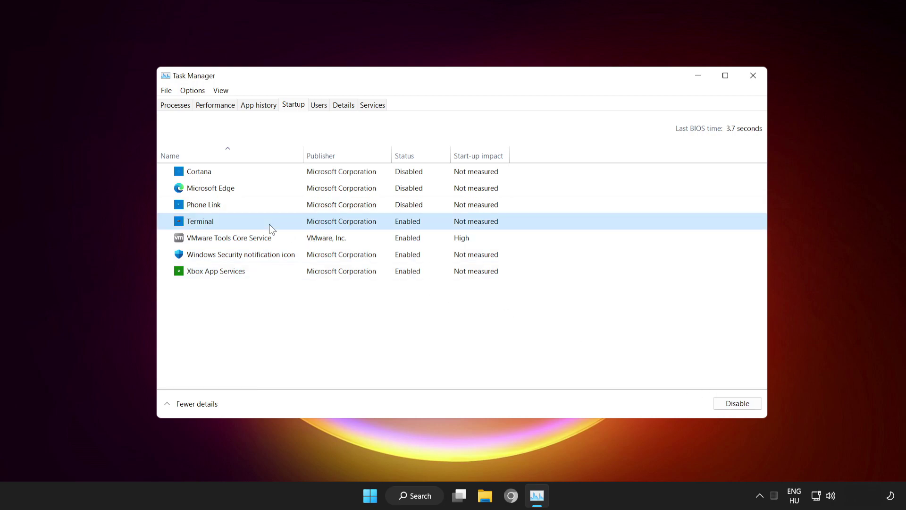
left_click(741, 400)
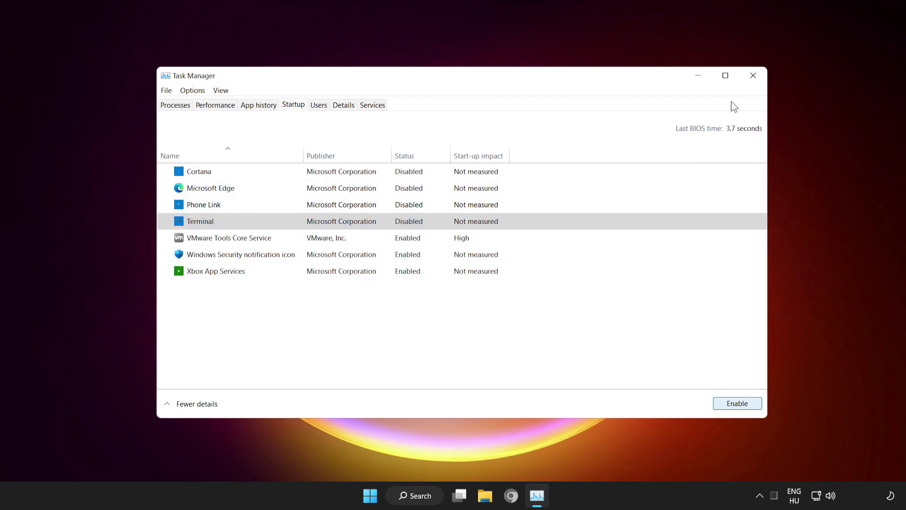
left_click(752, 78)
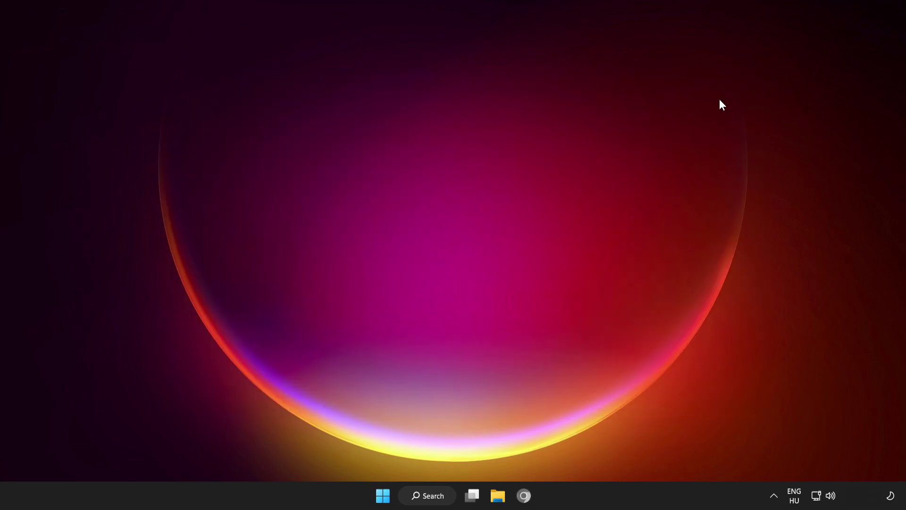
- Open the computer's power options
left_click(384, 498)
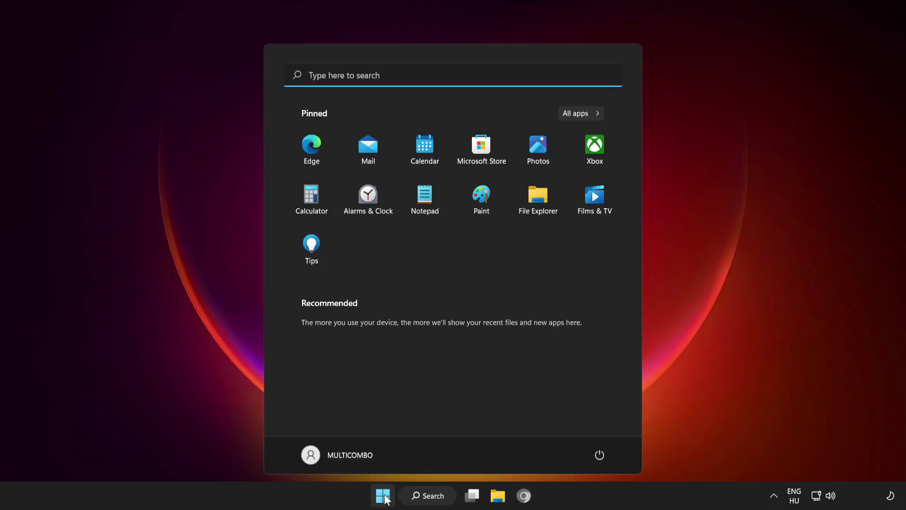
left_click(597, 457)
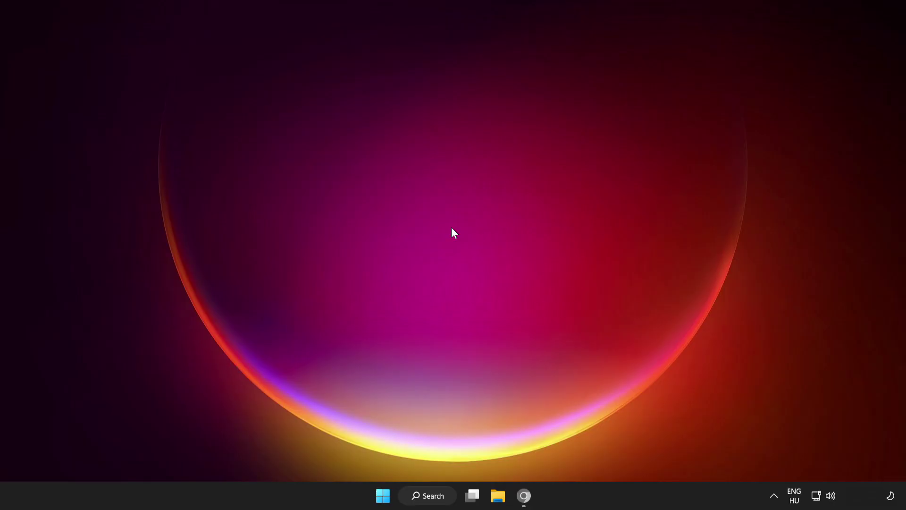
- Switch to Chrome and download the DirectX End-User Runtime Web Installer in English from the Microsoft Download Center page
left_click(524, 498)
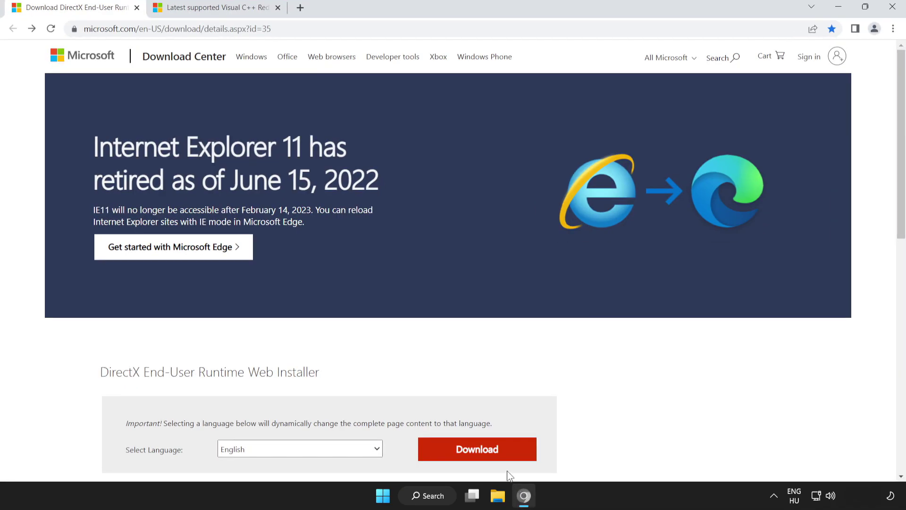
left_click_drag(280, 31, 84, 29)
left_click(85, 29)
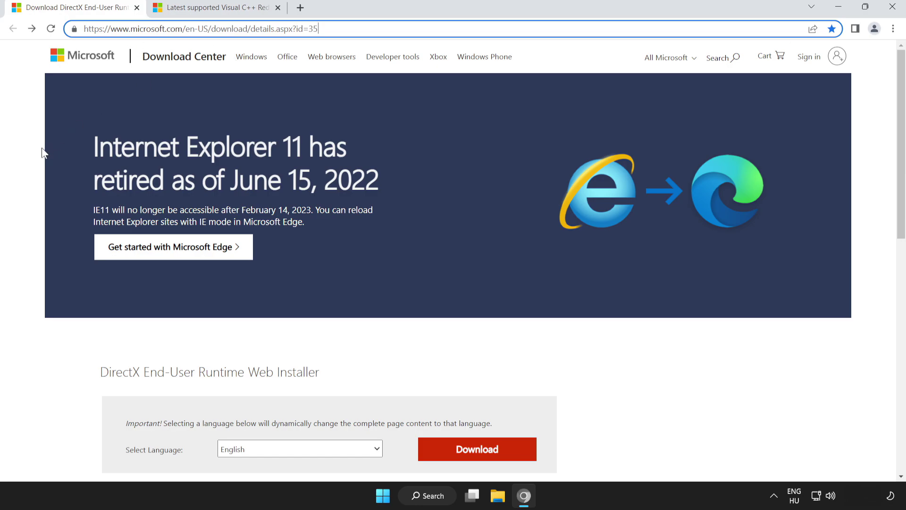
left_click(285, 150)
scroll(902, 140, "down", 3)
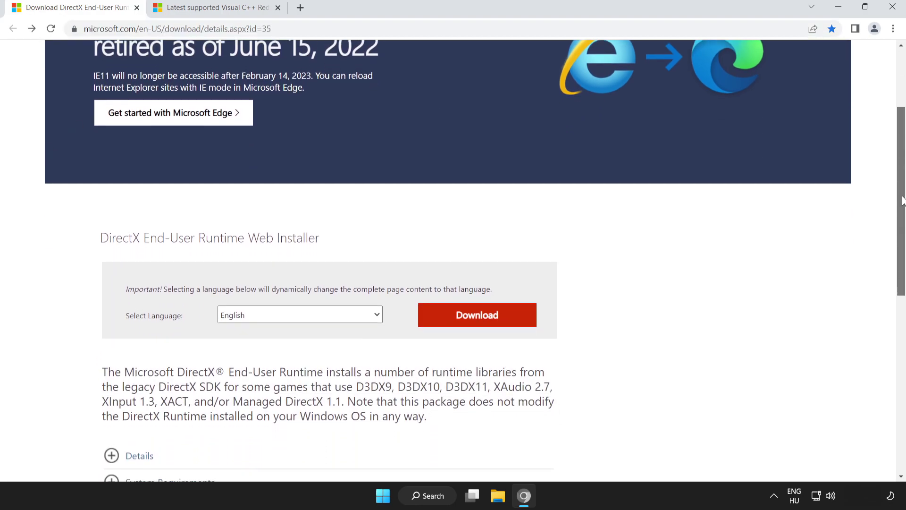
left_click_drag(59, 205, 402, 210)
left_click(383, 218)
left_click(480, 285)
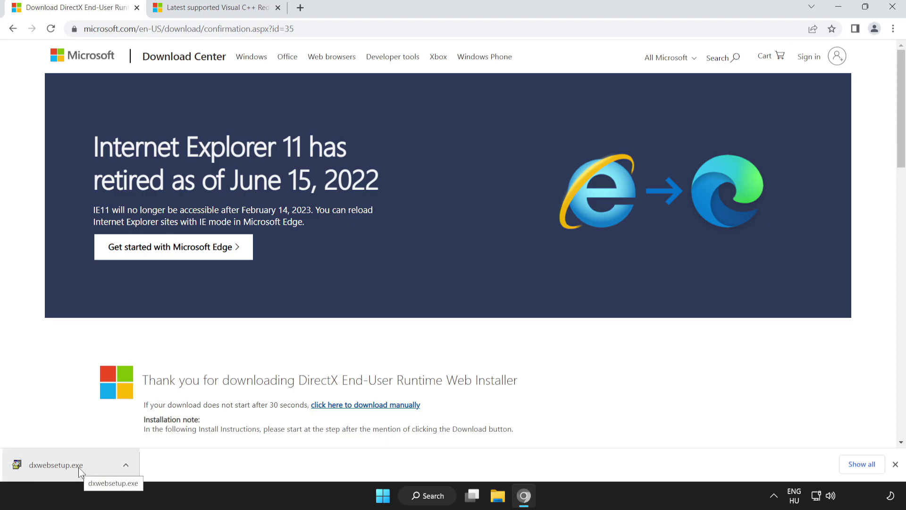
- Run dxwebsetup.exe, accept the license agreement and complete the DirectX setup without installing the Bing Bar
left_click(78, 468)
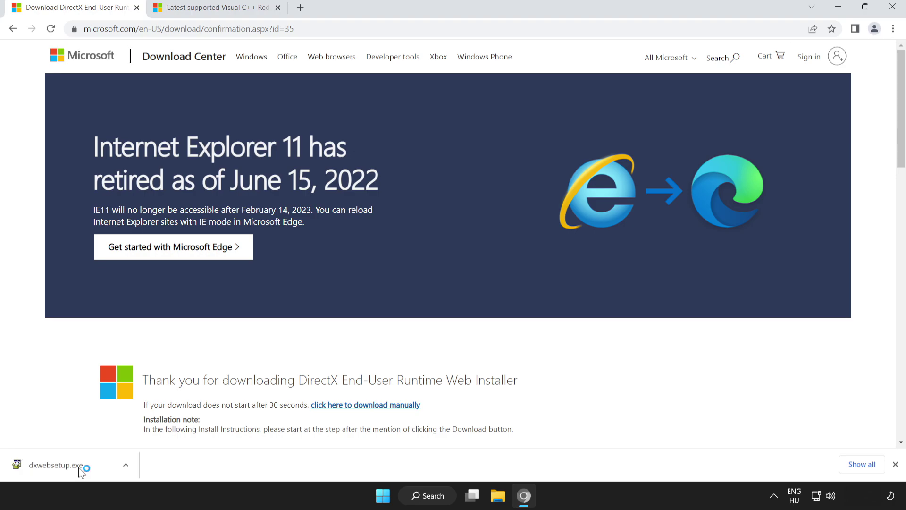
left_click_drag(229, 120, 414, 156)
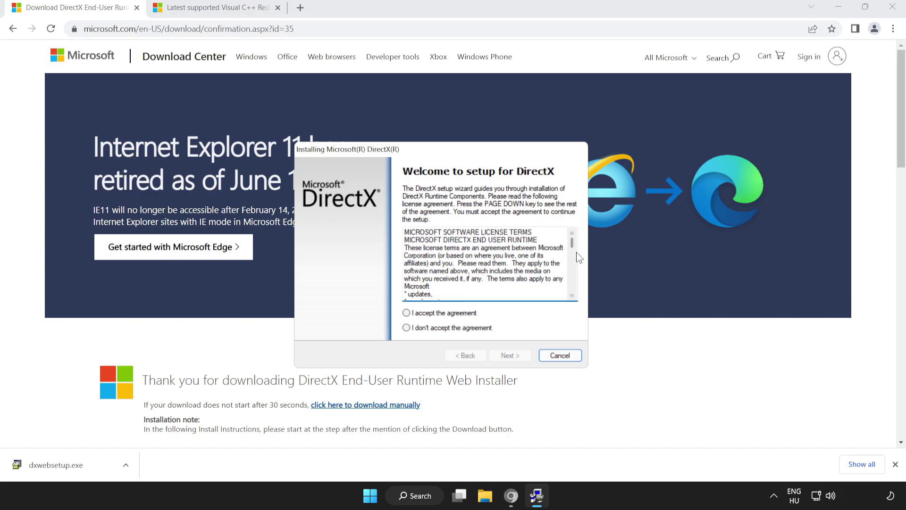
left_click_drag(572, 244, 572, 290)
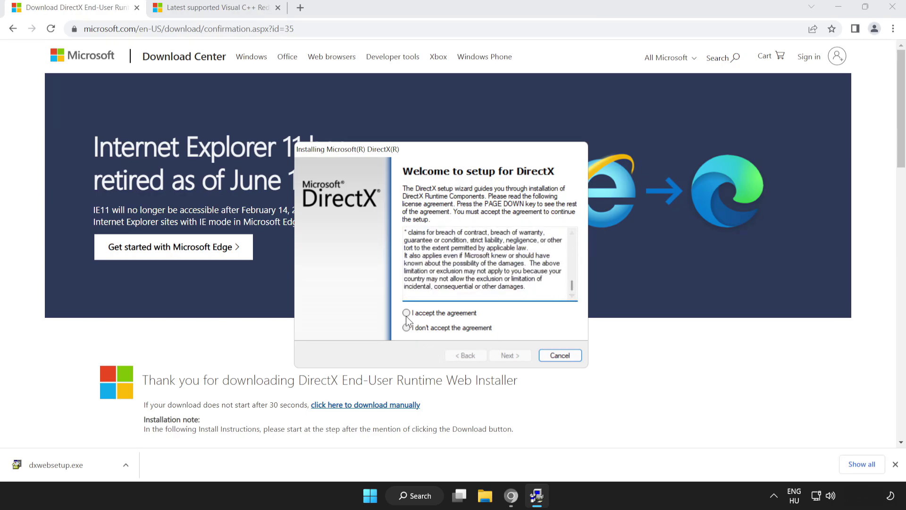
left_click(446, 313)
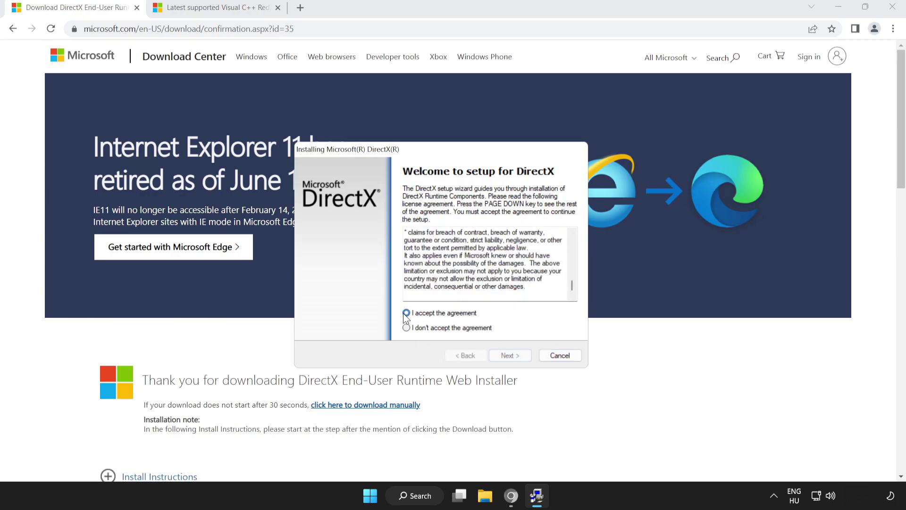
left_click(505, 356)
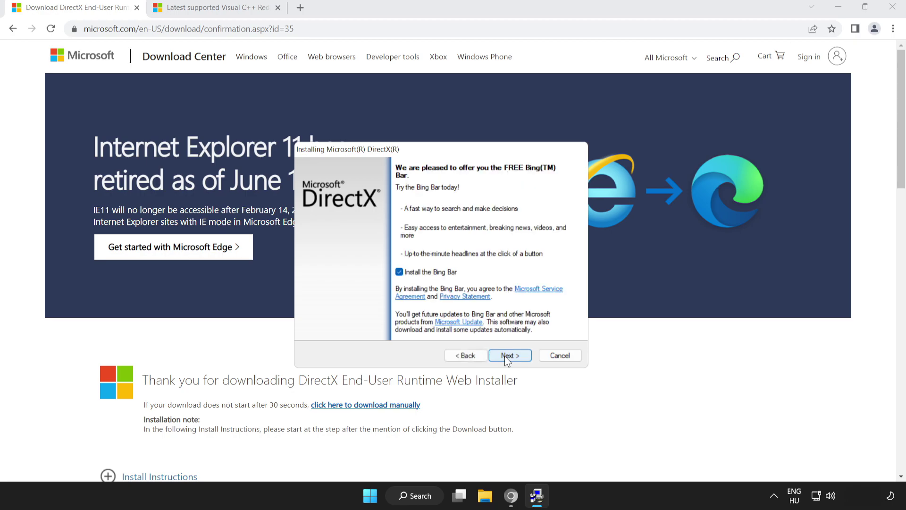
left_click(399, 273)
left_click(508, 355)
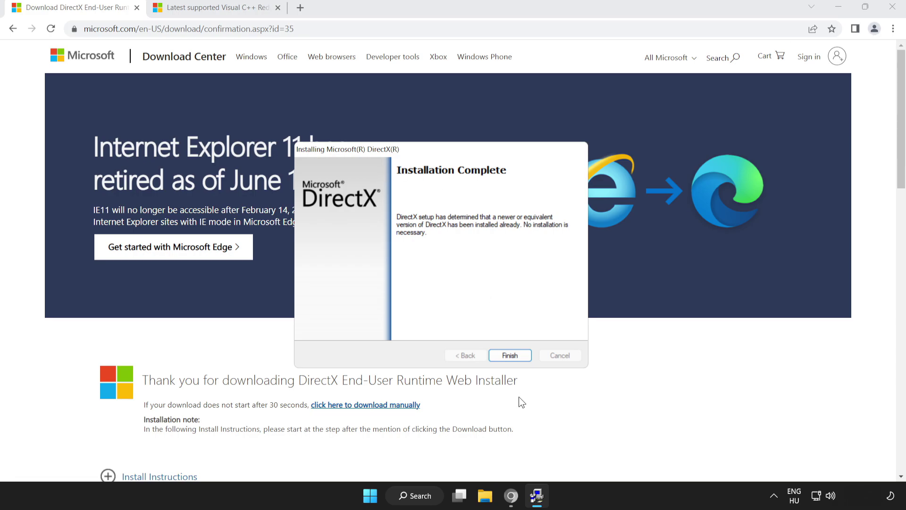
left_click(509, 359)
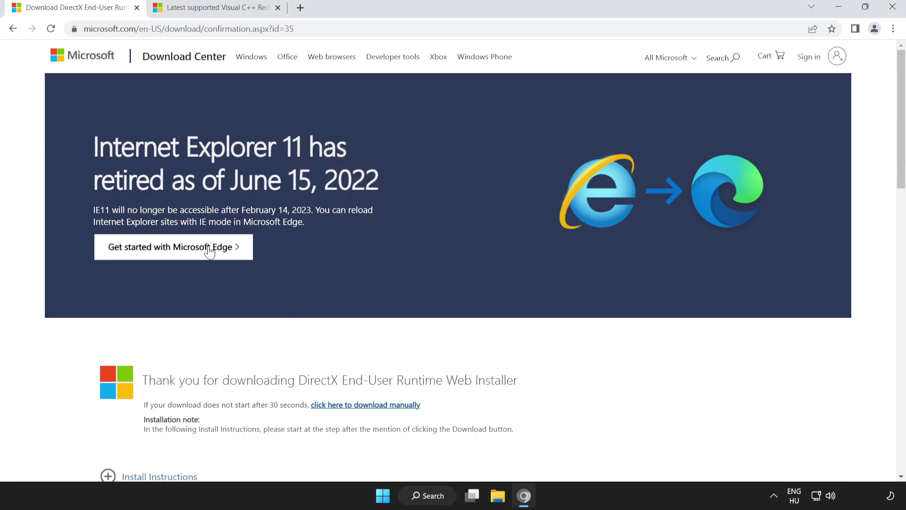
- Close the DirectX page and download the ARM64, X86 and X64 Visual C++ Redistributables for Visual Studio 2015, 2017, 2019 and 2022
left_click(136, 8)
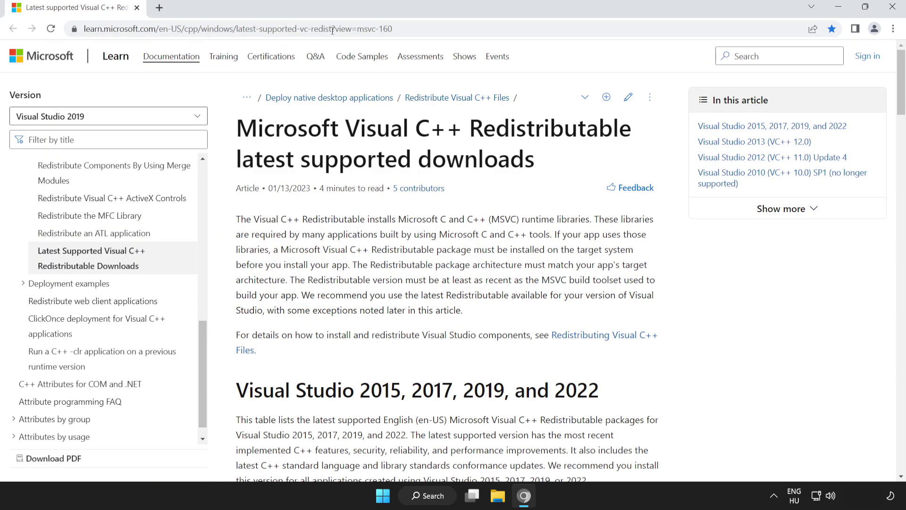
left_click_drag(407, 29, 24, 29)
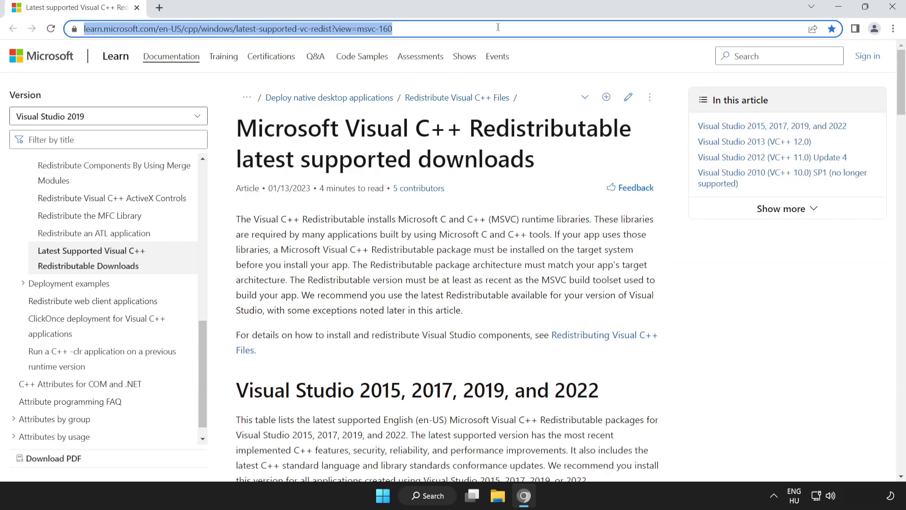
left_click(214, 126)
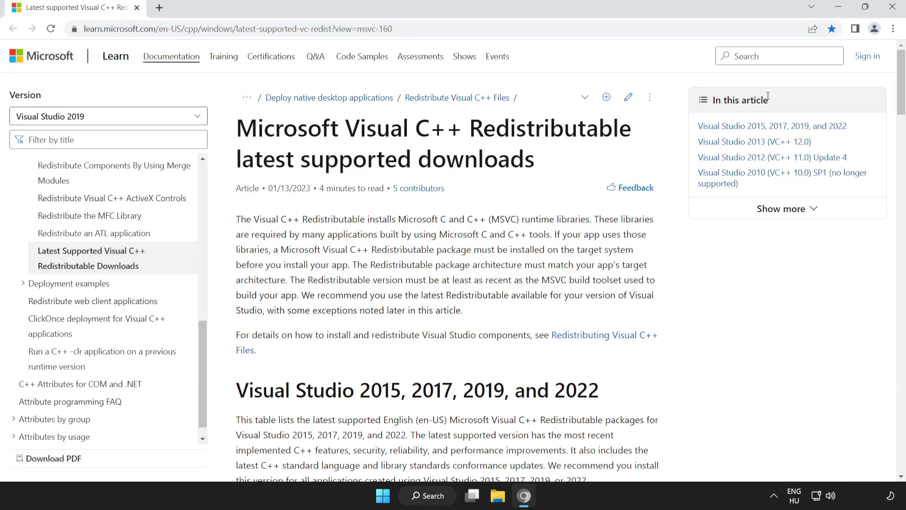
left_click_drag(902, 93, 903, 138)
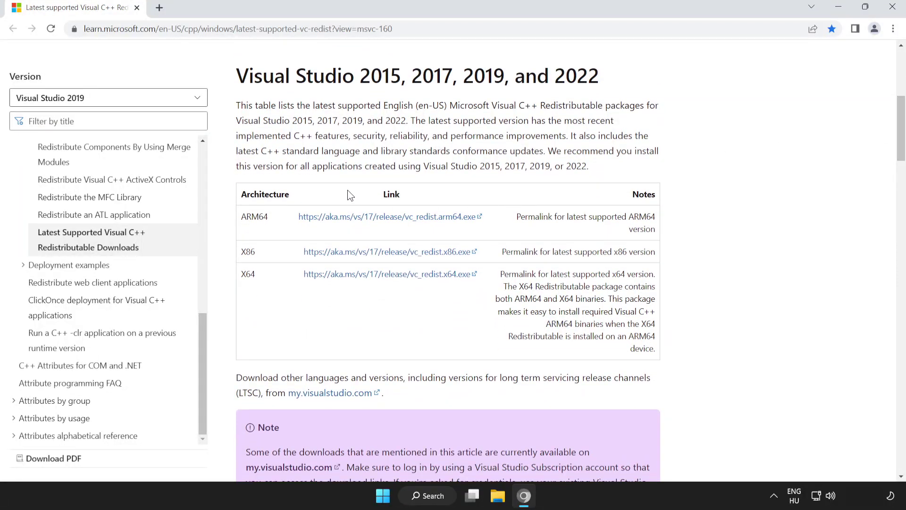
left_click_drag(243, 216, 557, 286)
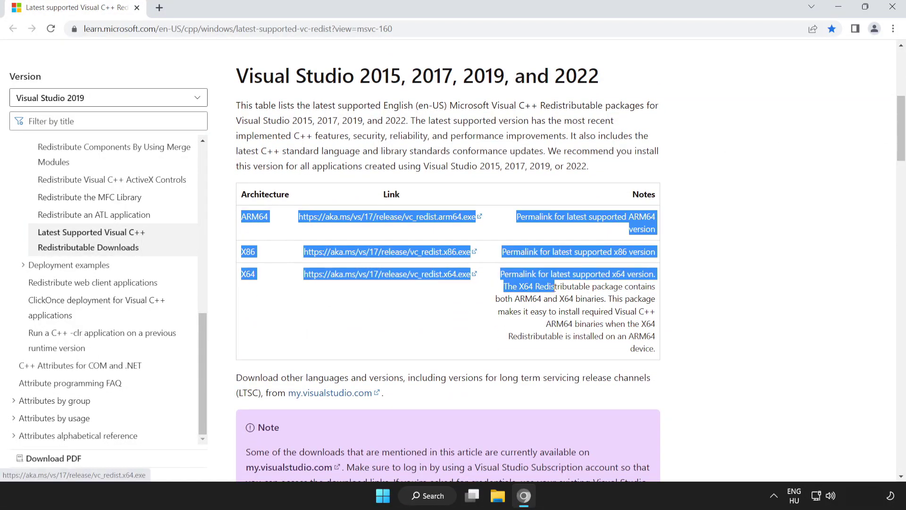
left_click(477, 261)
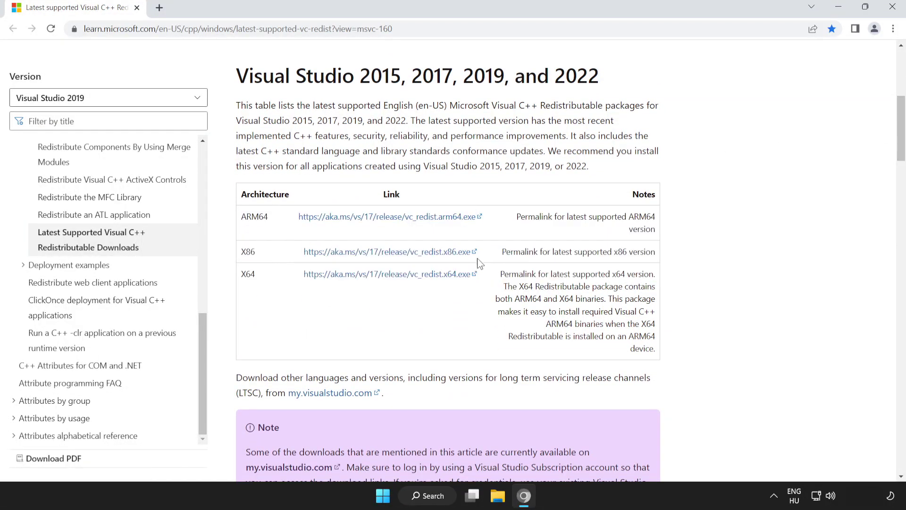
left_click(377, 223)
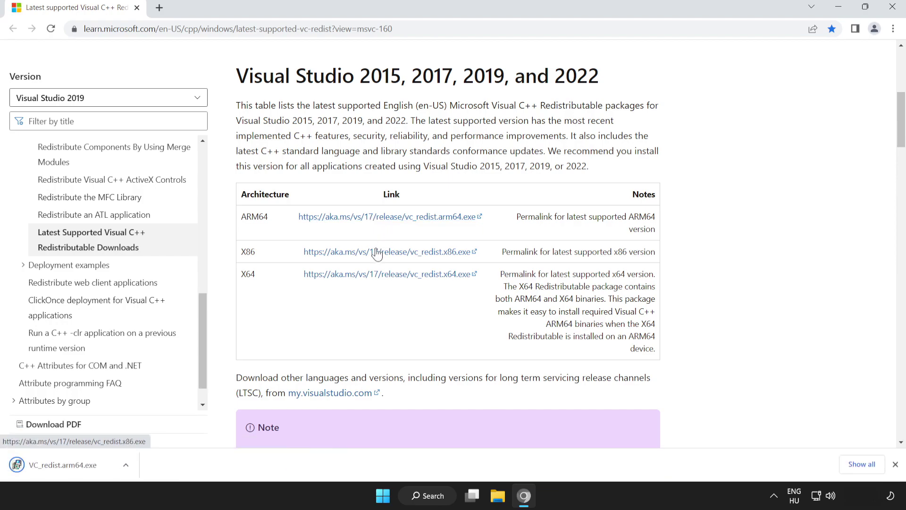
left_click(395, 254)
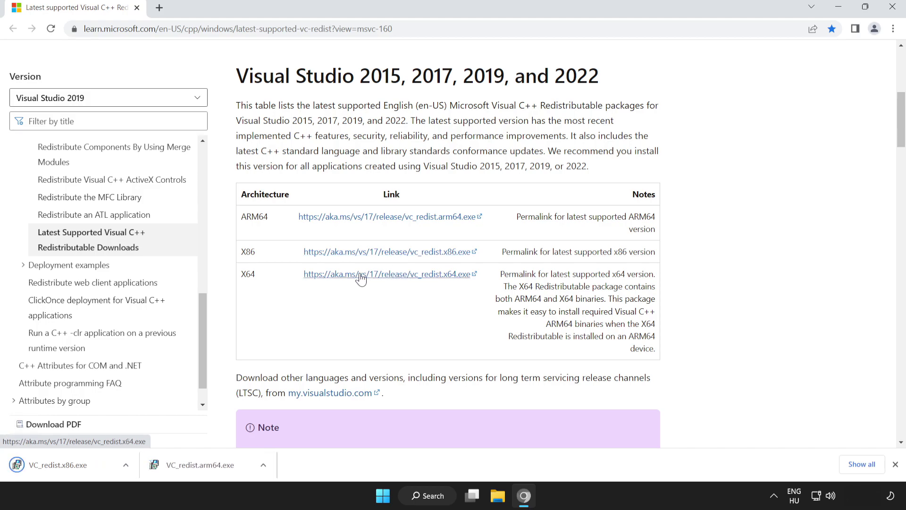
left_click(392, 278)
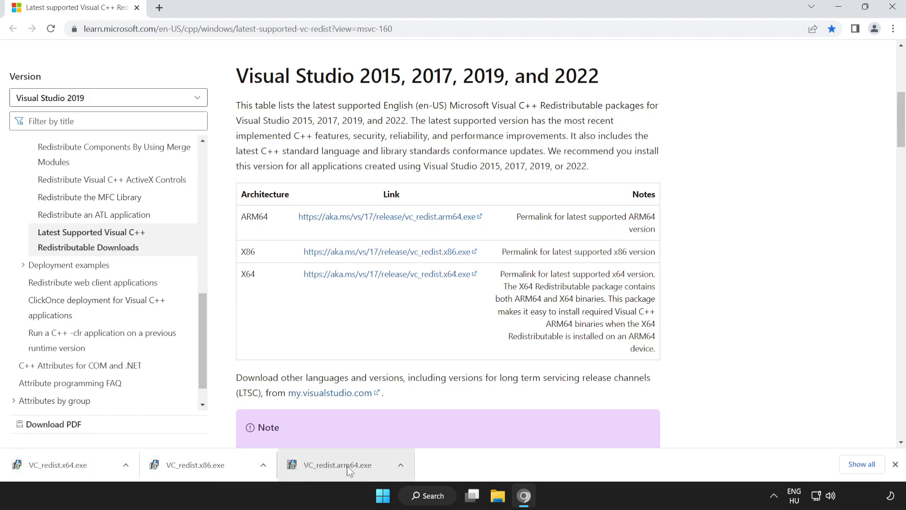
- Run VC_redist.arm64.exe, accept the license terms, try to install the Arm64 Visual C++ 2022 Redistributable and close the setup
left_click(347, 466)
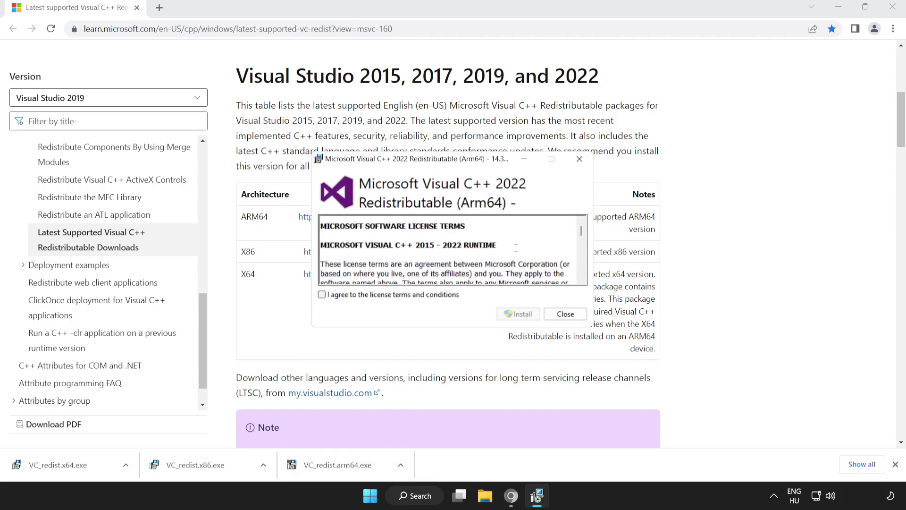
left_click_drag(581, 231, 583, 269)
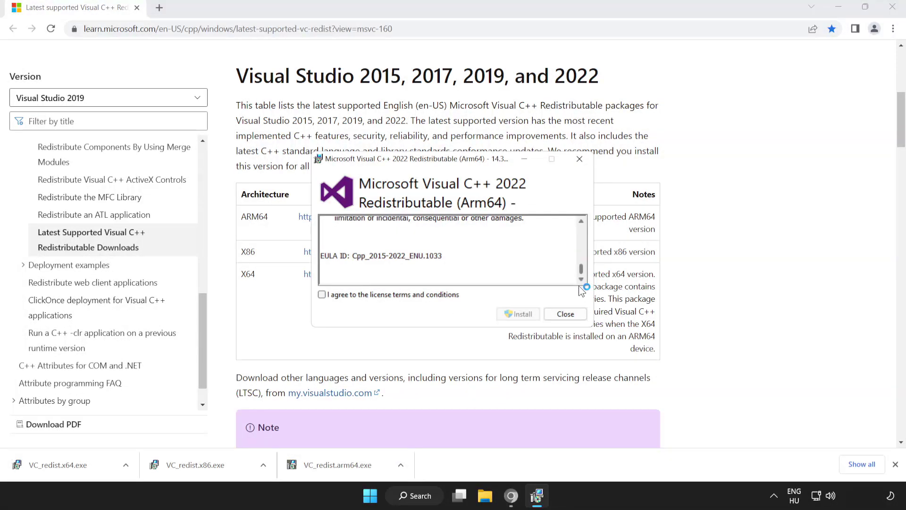
left_click(321, 294)
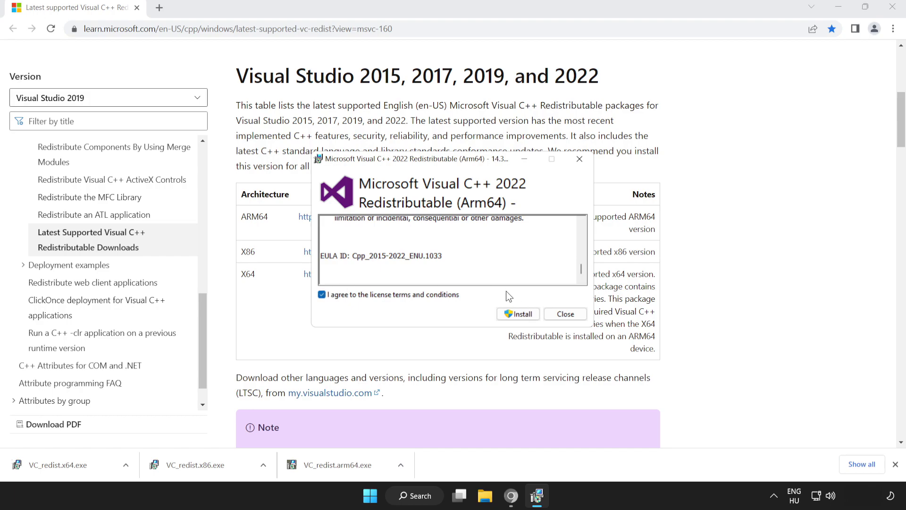
left_click(516, 314)
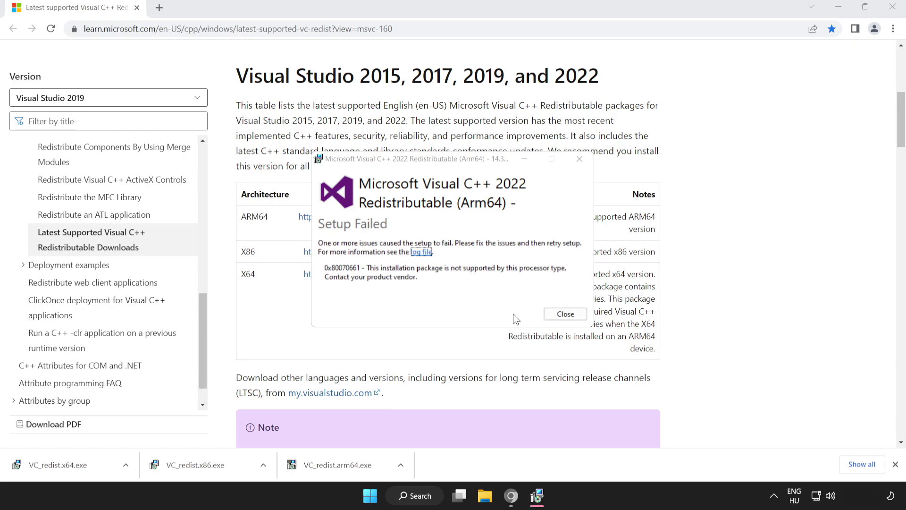
left_click(562, 314)
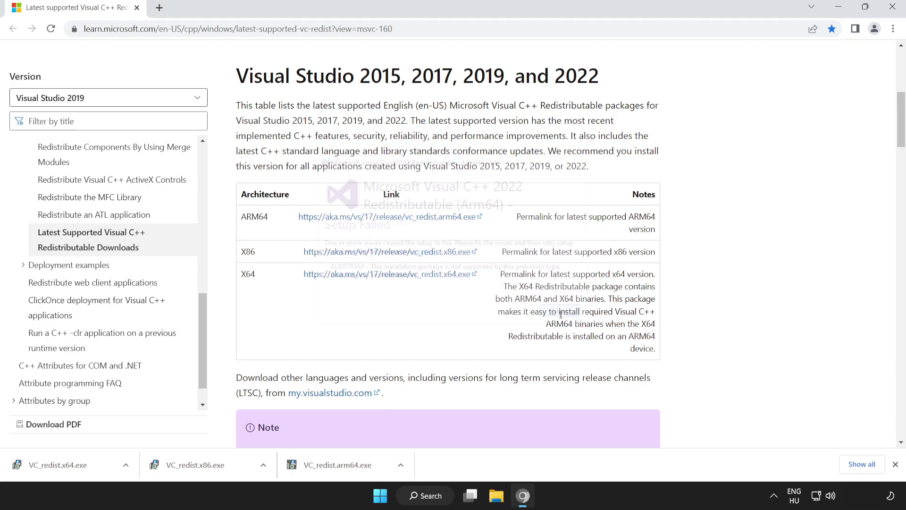
- Install the x86 and x64 Visual C++ 2015-2022 Redistributables from the downloaded files and close each setup without restarting
left_click(212, 466)
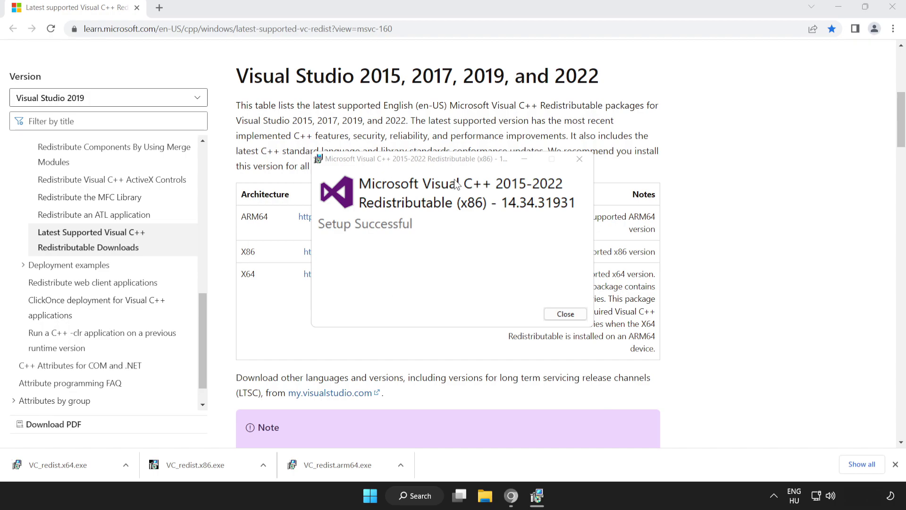
left_click(566, 314)
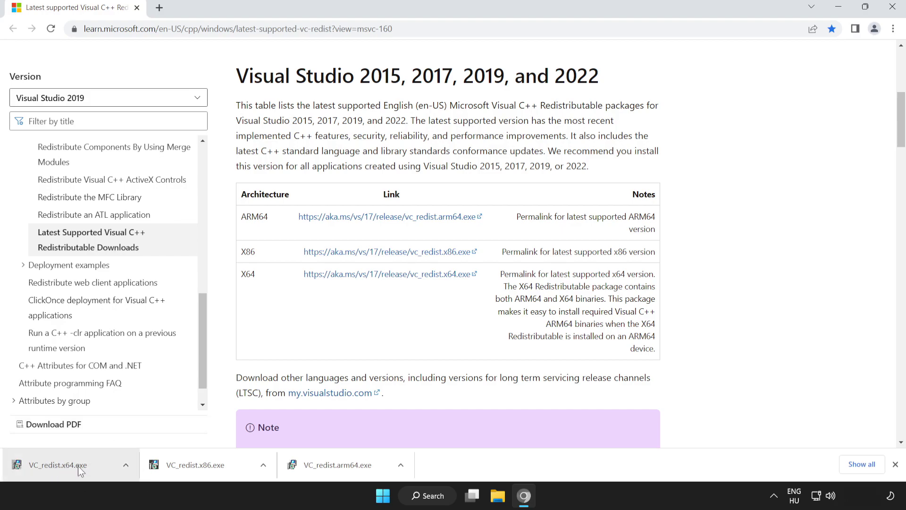
left_click(78, 466)
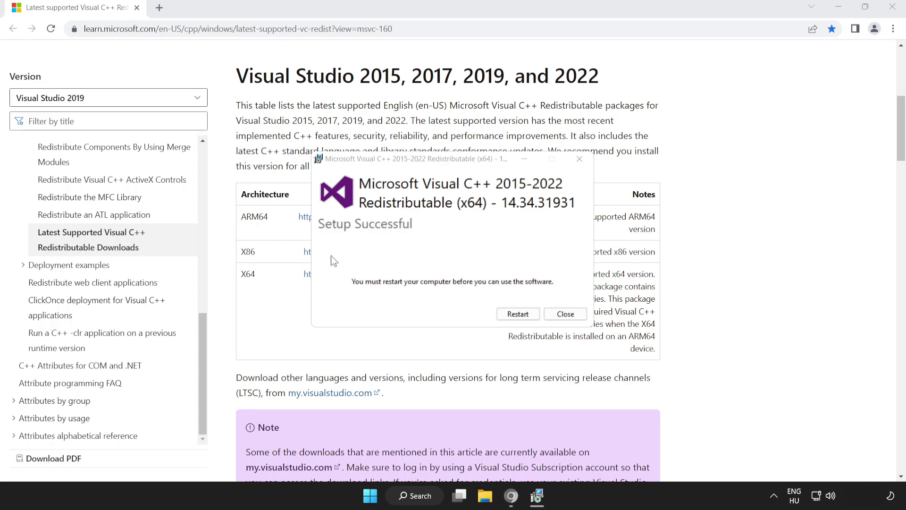
left_click(565, 315)
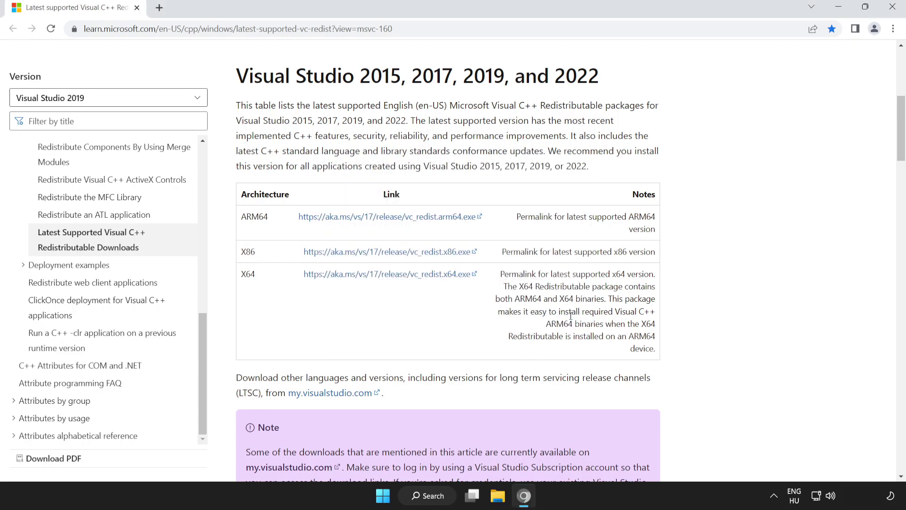
- Close the browser and open the computer's power options
left_click(893, 8)
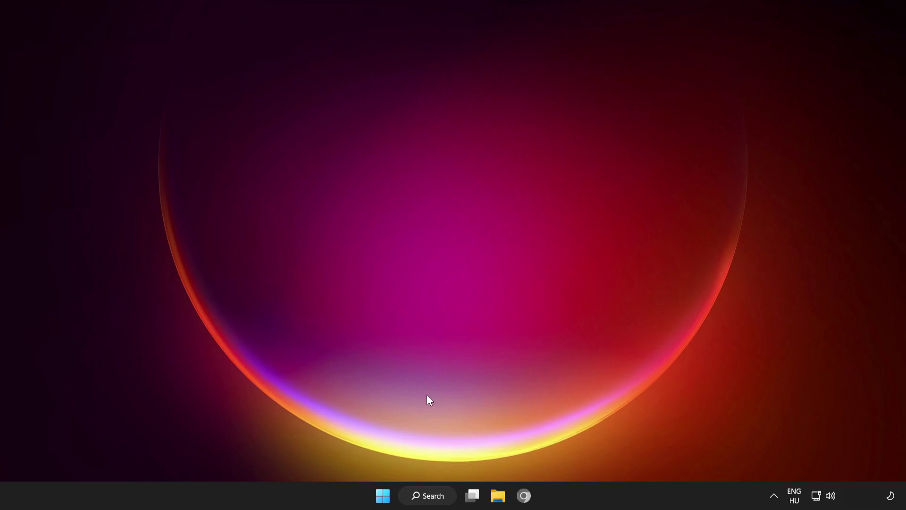
left_click(383, 495)
left_click(599, 455)
- Search Windows for cmd and run Command Prompt as administrator
left_click(427, 496)
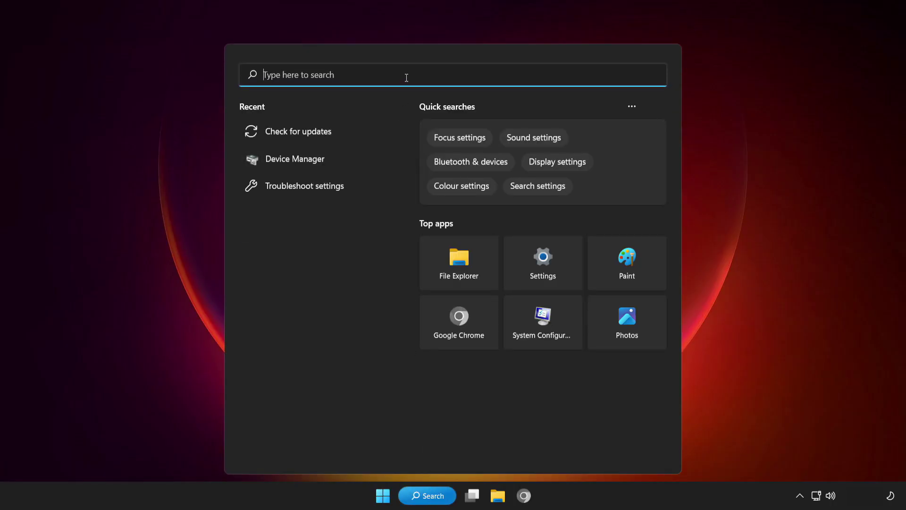
type("cmd")
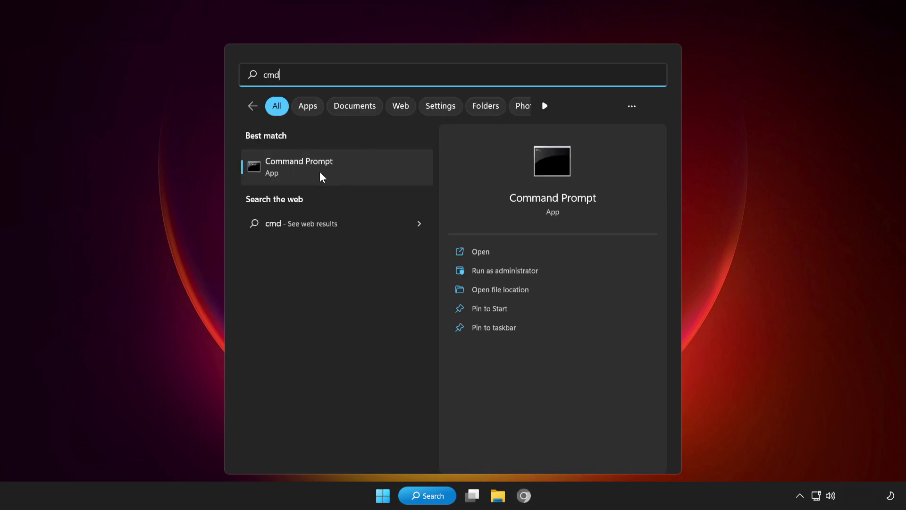
right_click(359, 174)
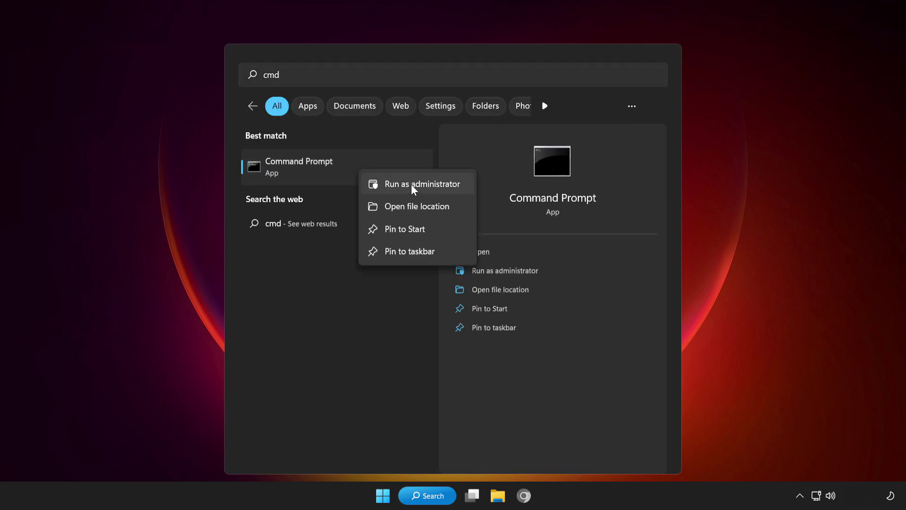
left_click(407, 184)
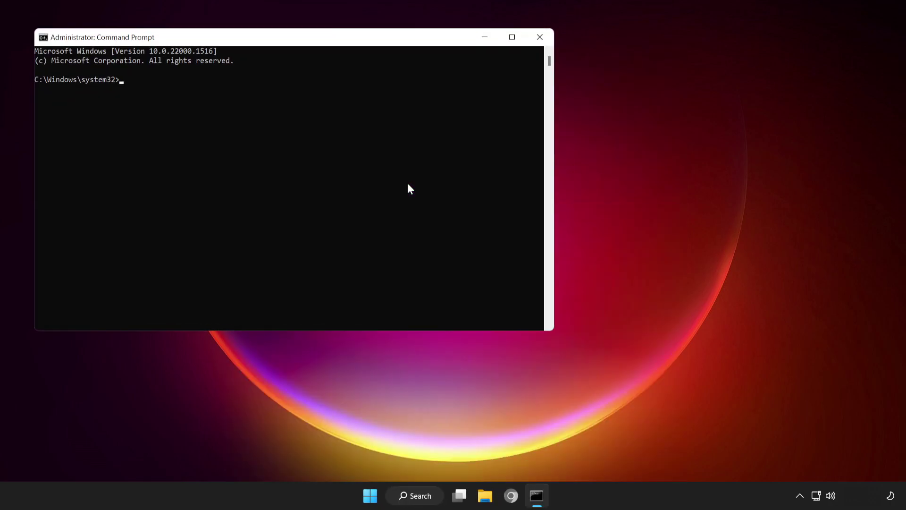
- Run the system file check with sfc /scannow, then close Command Prompt when the scan is complete
left_click_drag(340, 55, 490, 105)
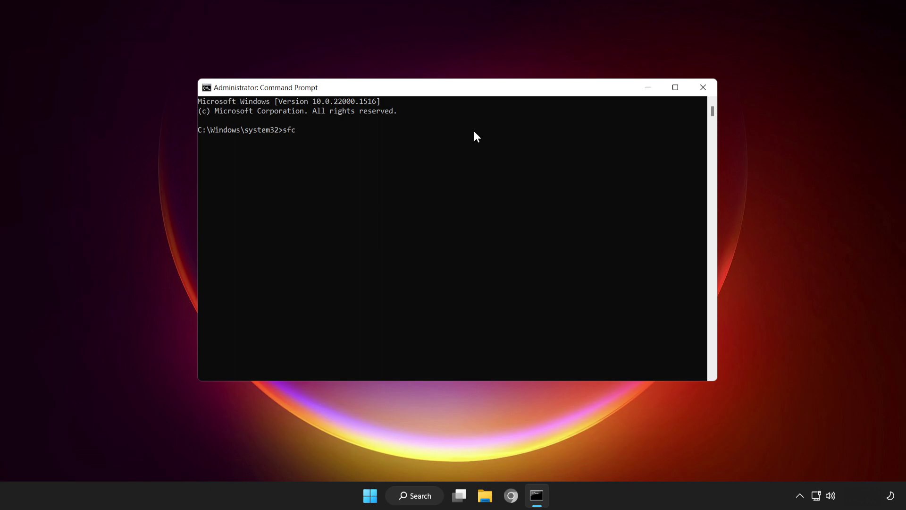
type("sfc /scannow")
key("Return")
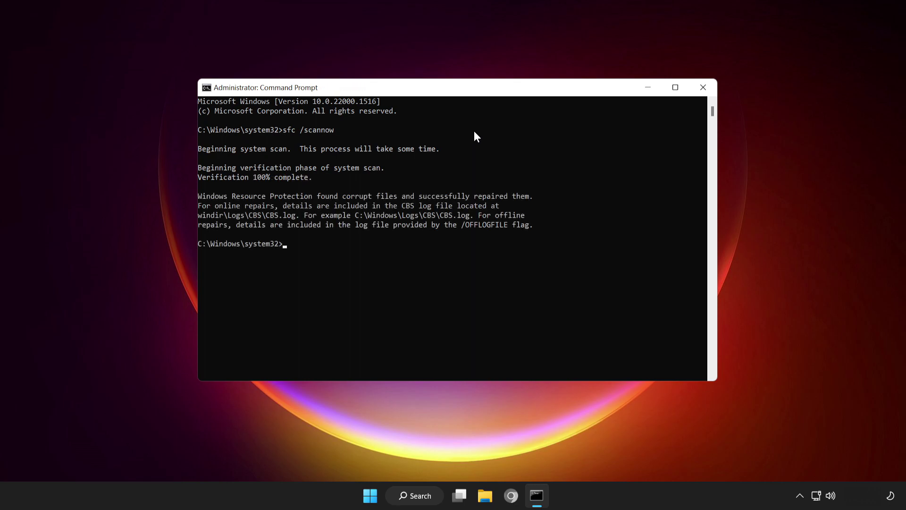
left_click(704, 89)
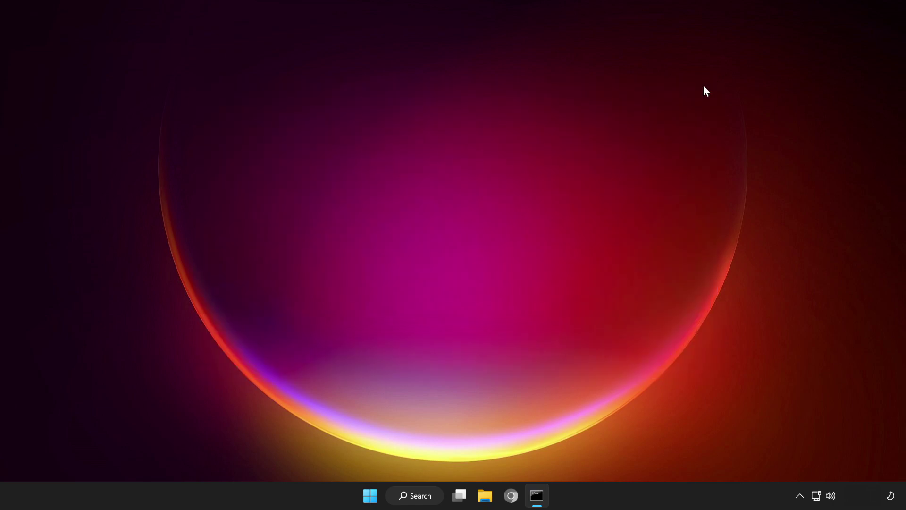
- Search Windows for "windows security" and open the Windows Security app
left_click(437, 500)
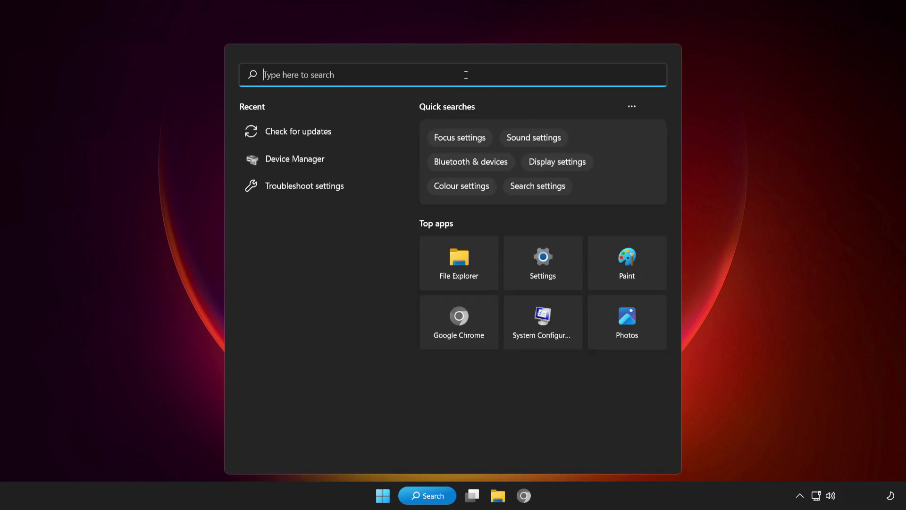
type("windows")
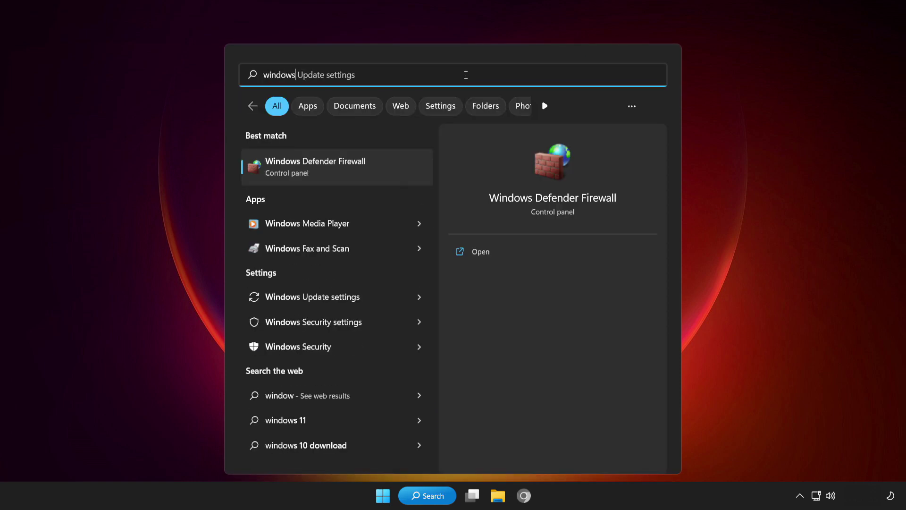
type(" securi")
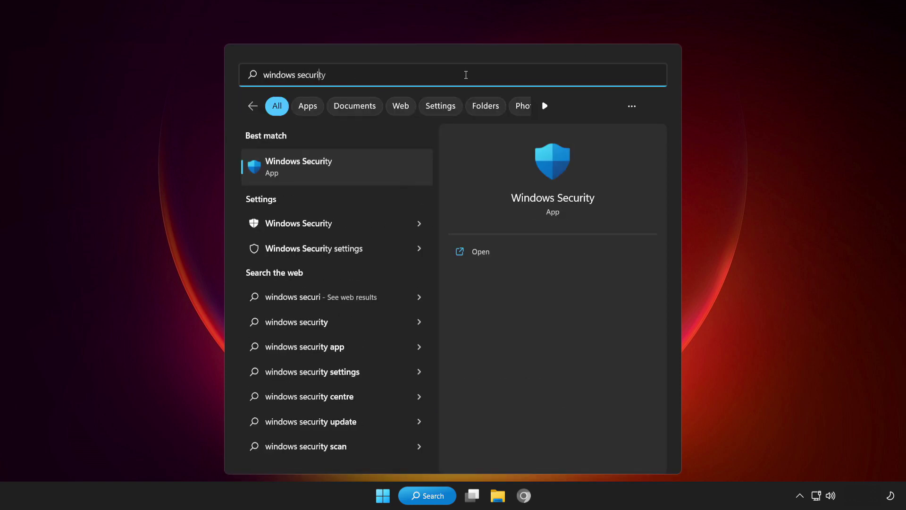
type("ty")
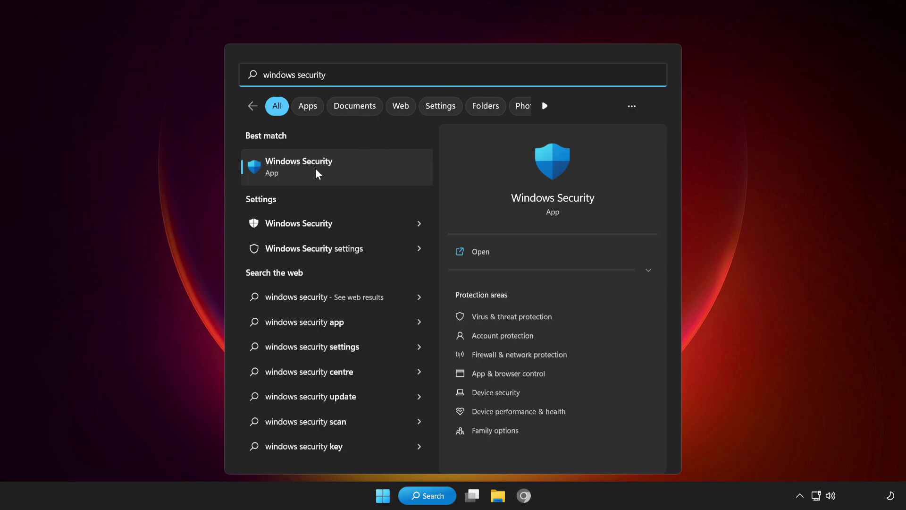
left_click(364, 165)
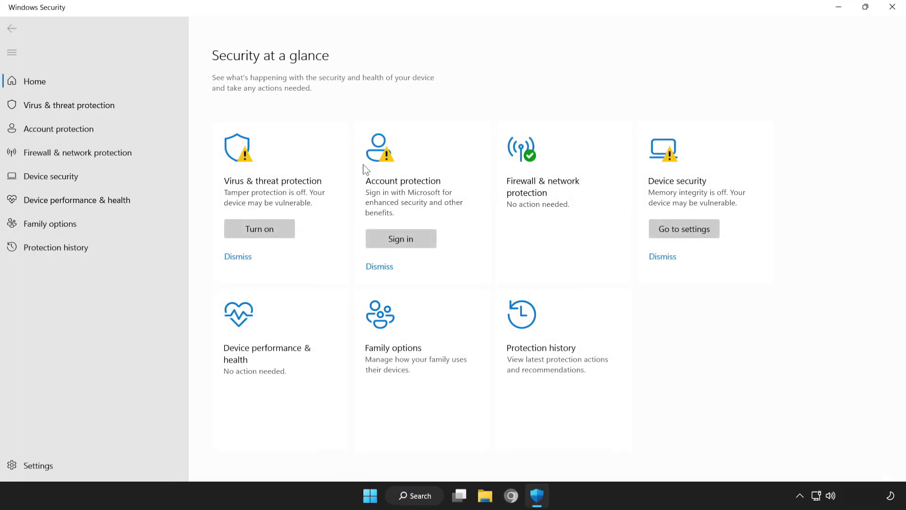
- Open the Exclusions page within the Virus & threat protection settings
left_click(126, 105)
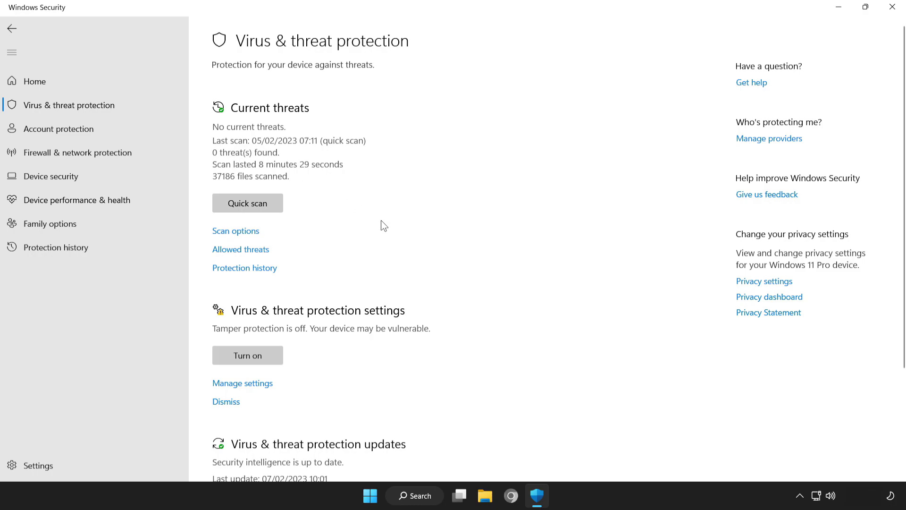
scroll(904, 218, "down", 1)
scroll(905, 218, "down", 1)
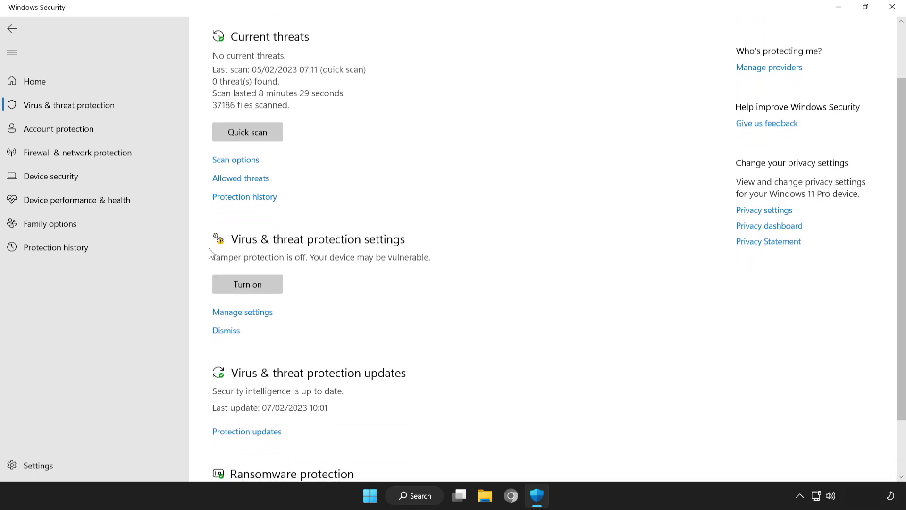
left_click(258, 314)
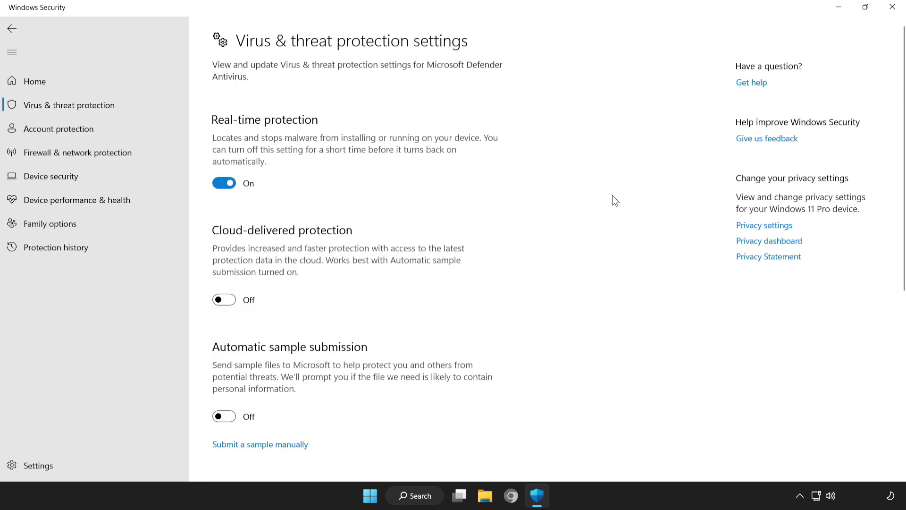
scroll(901, 278, "down", 5)
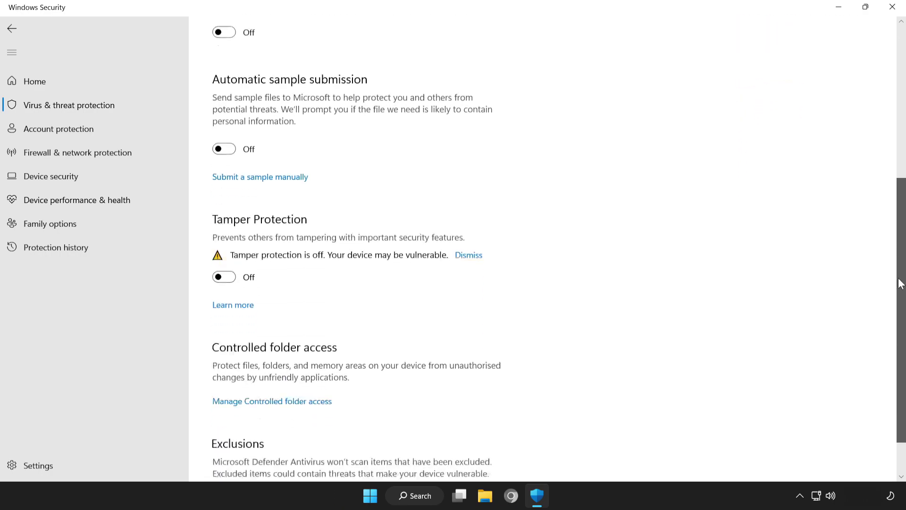
scroll(900, 284, "down", 1)
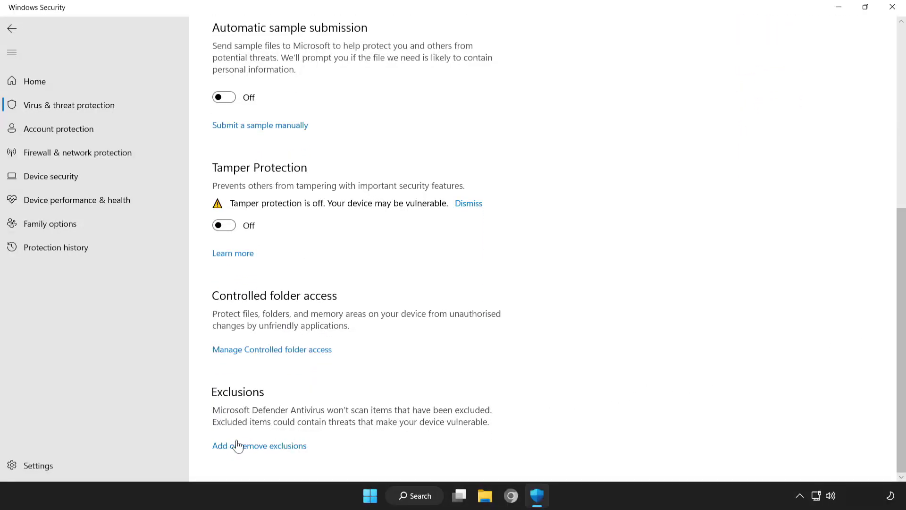
left_click(278, 449)
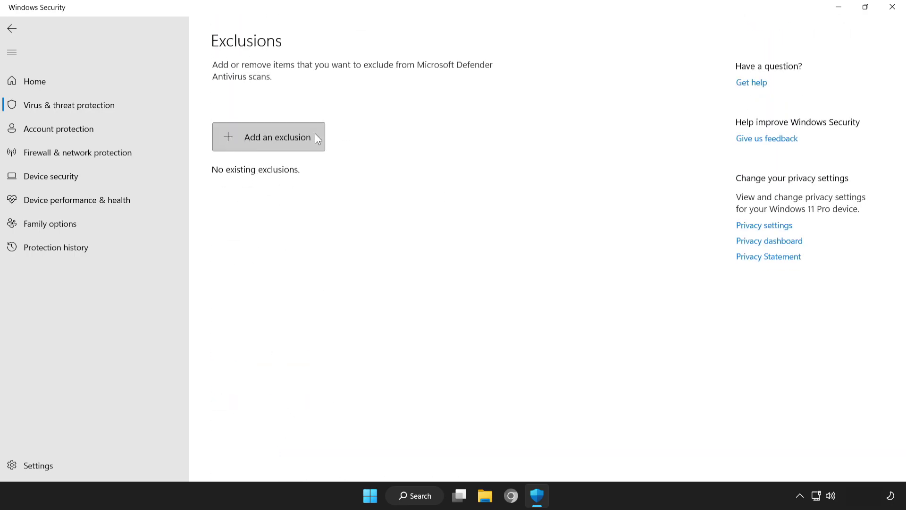
- Add the NOT WORKING APP file from Program Files (x86) as a Microsoft Defender Antivirus file exclusion
left_click(262, 137)
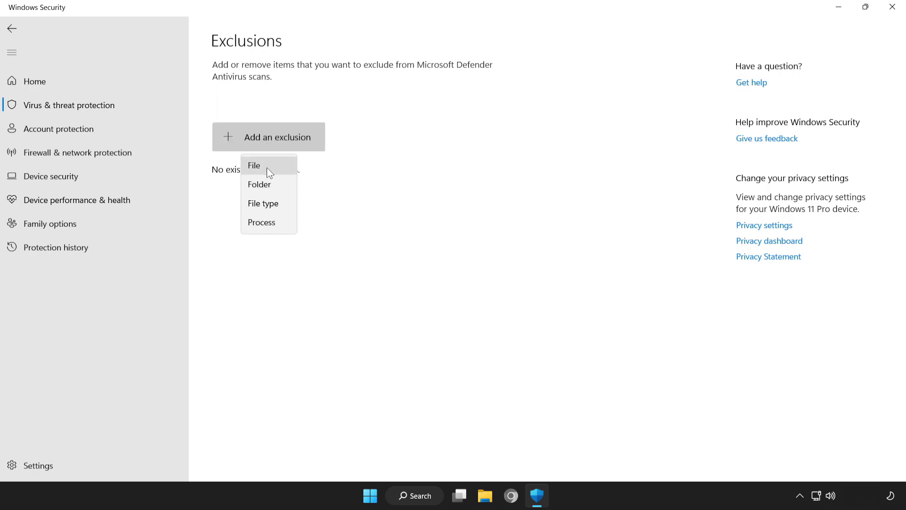
left_click(277, 168)
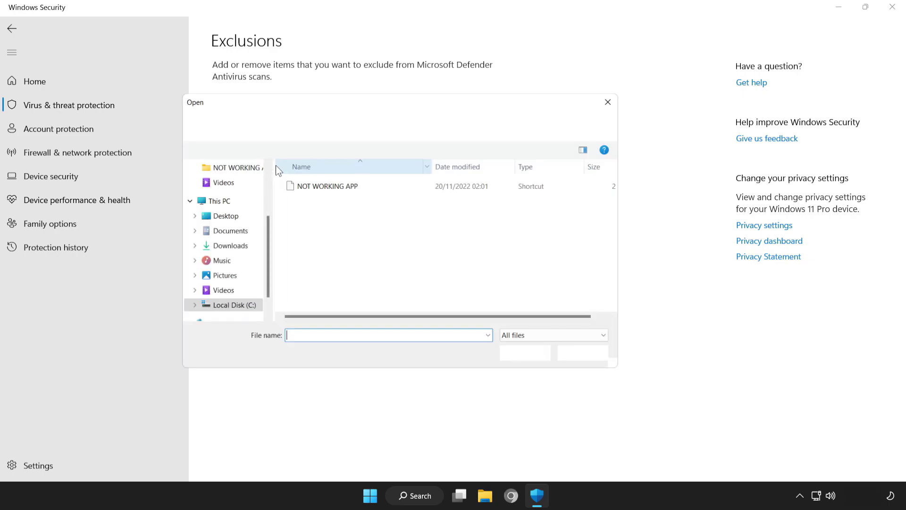
left_click(290, 187)
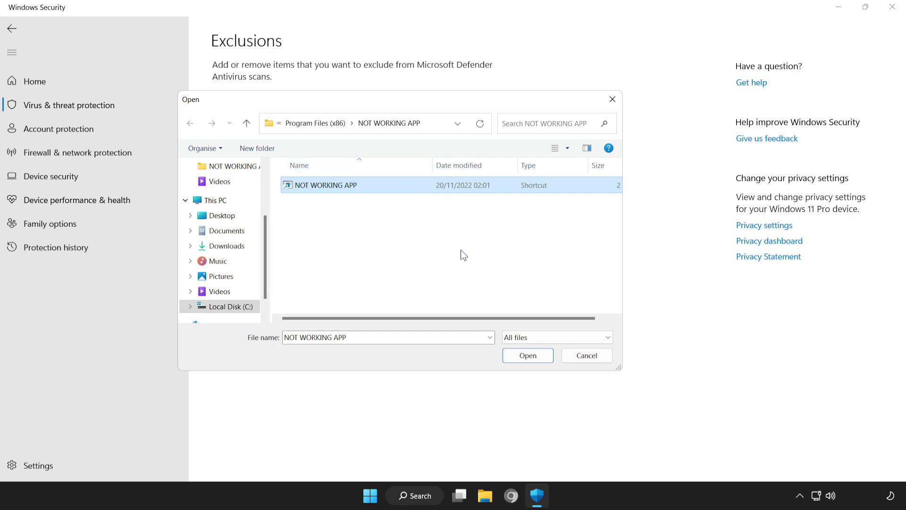
left_click(534, 359)
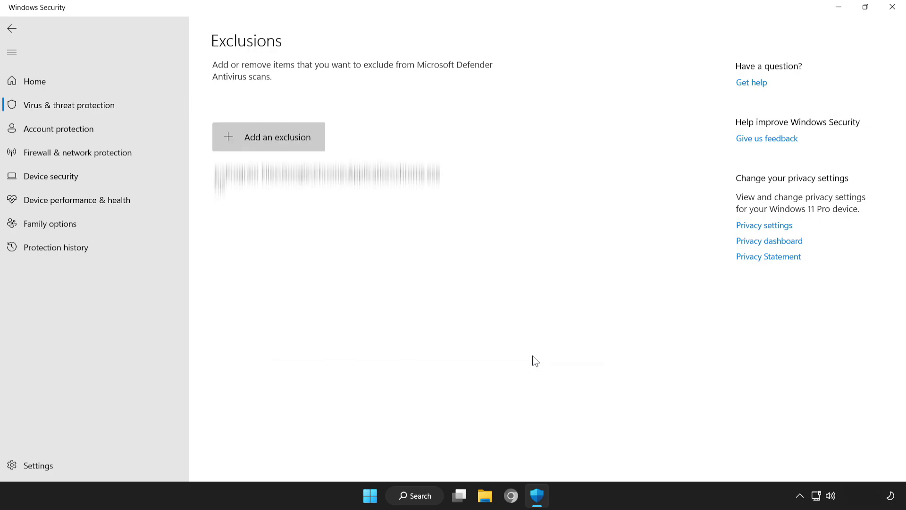
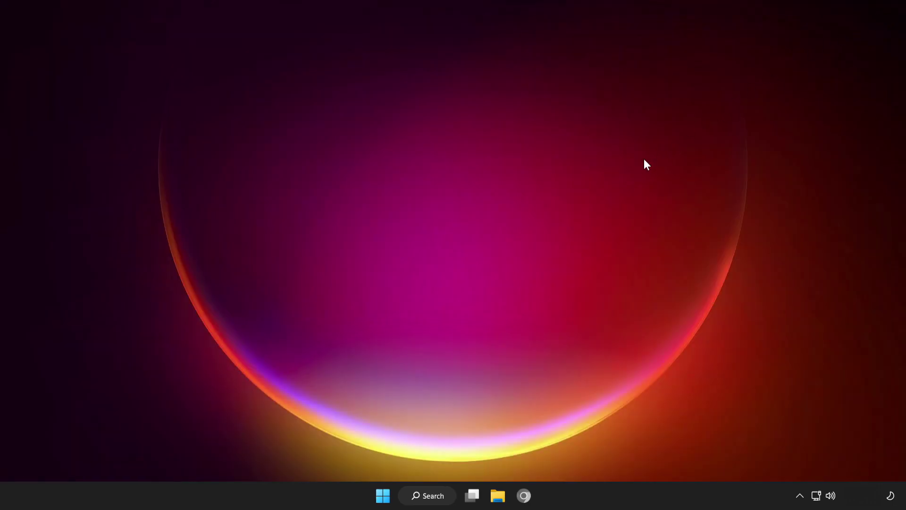
- Open the computer's power options from the desktop
left_click(383, 496)
left_click(599, 455)
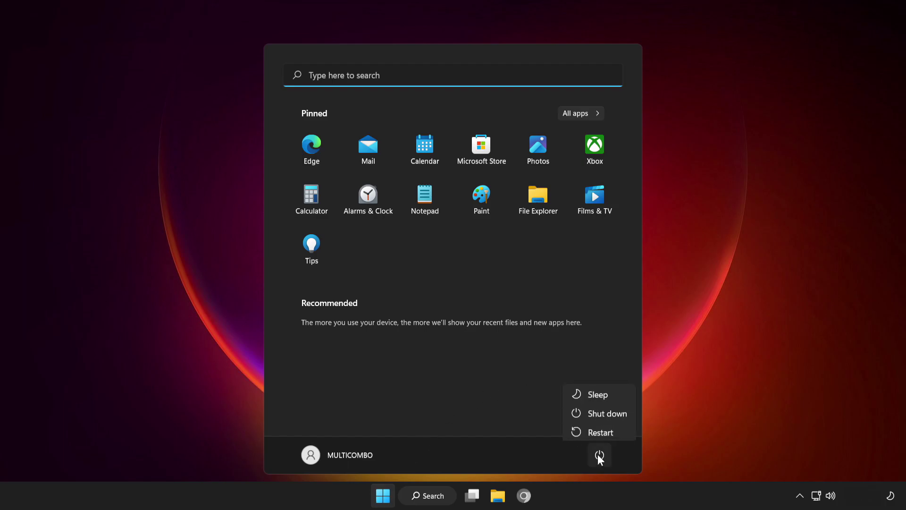